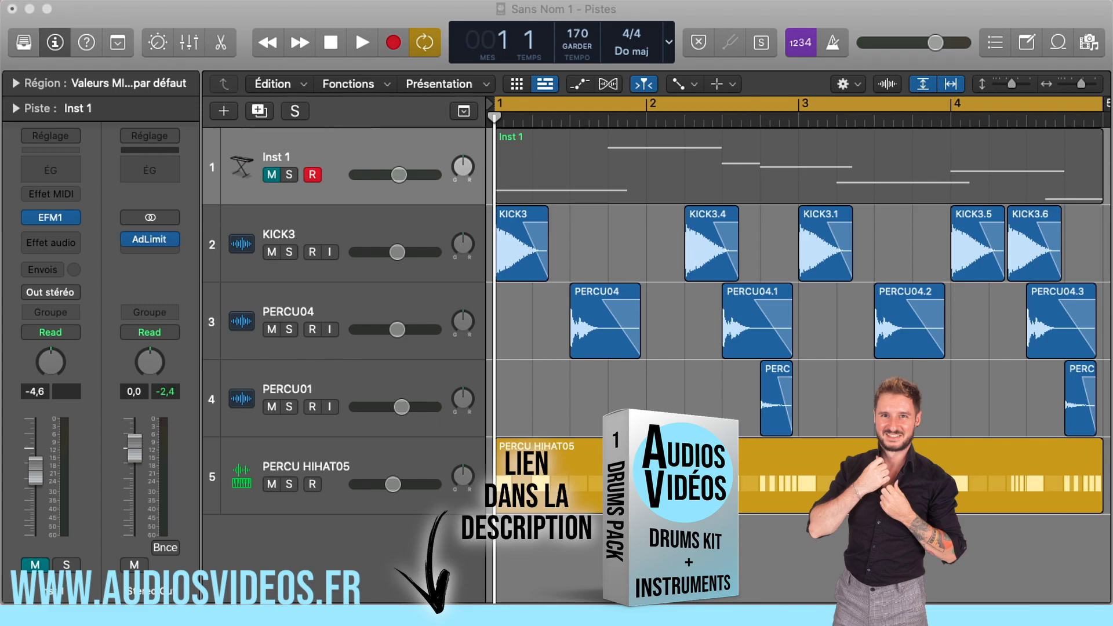
# - Play the existing drum loop to hear it and return the playhead to the start of the project
pyautogui.click(642, 405)
pyautogui.press('space')
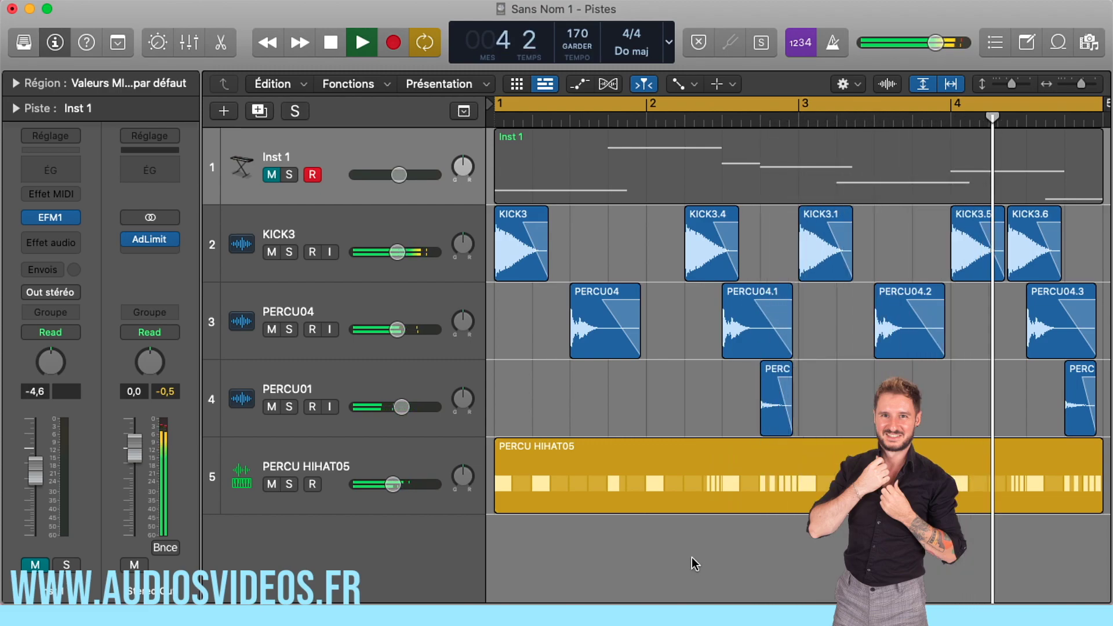
pyautogui.press('space')
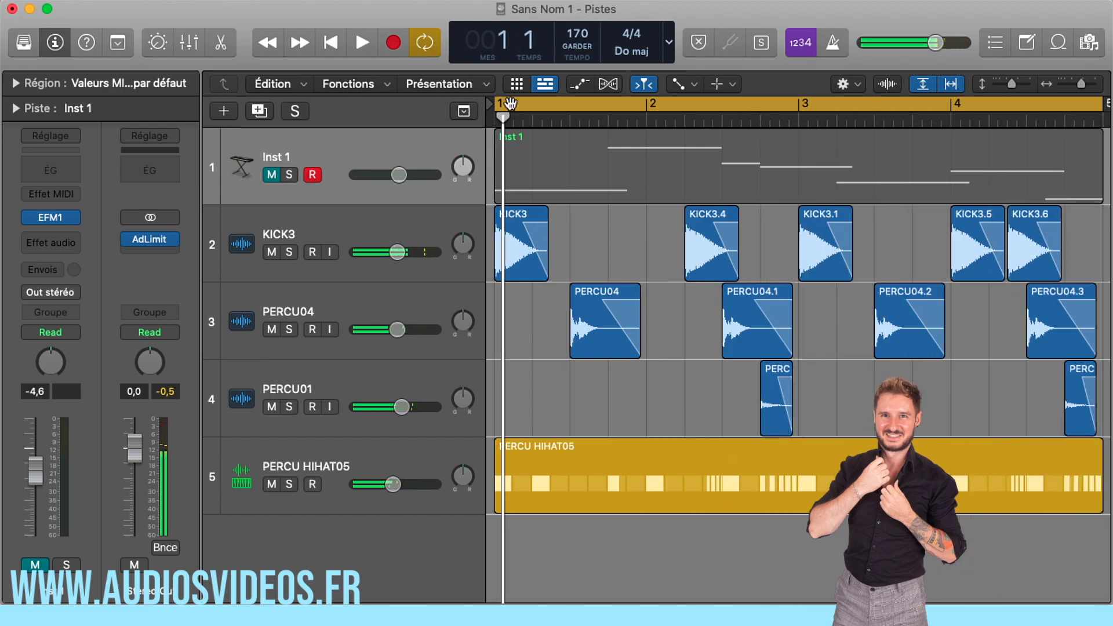
pyautogui.press('Return')
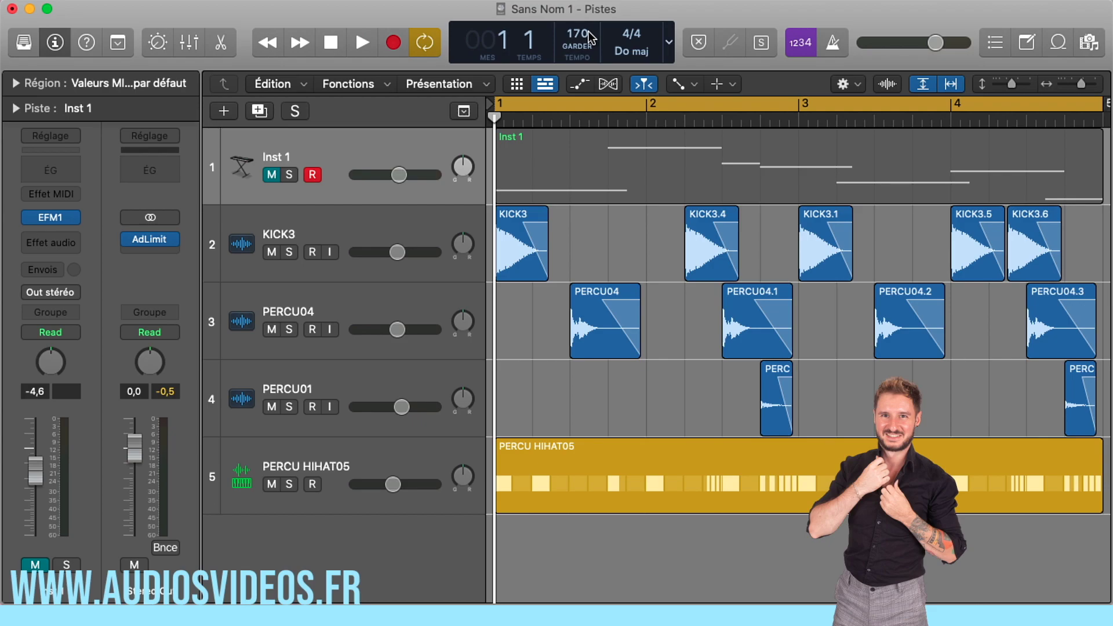
# - Mute the four drum tracks, leaving only Inst 1 audible, and open the Inst 1 region in the piano roll
pyautogui.moveTo(272, 175); pyautogui.dragTo(266, 471)
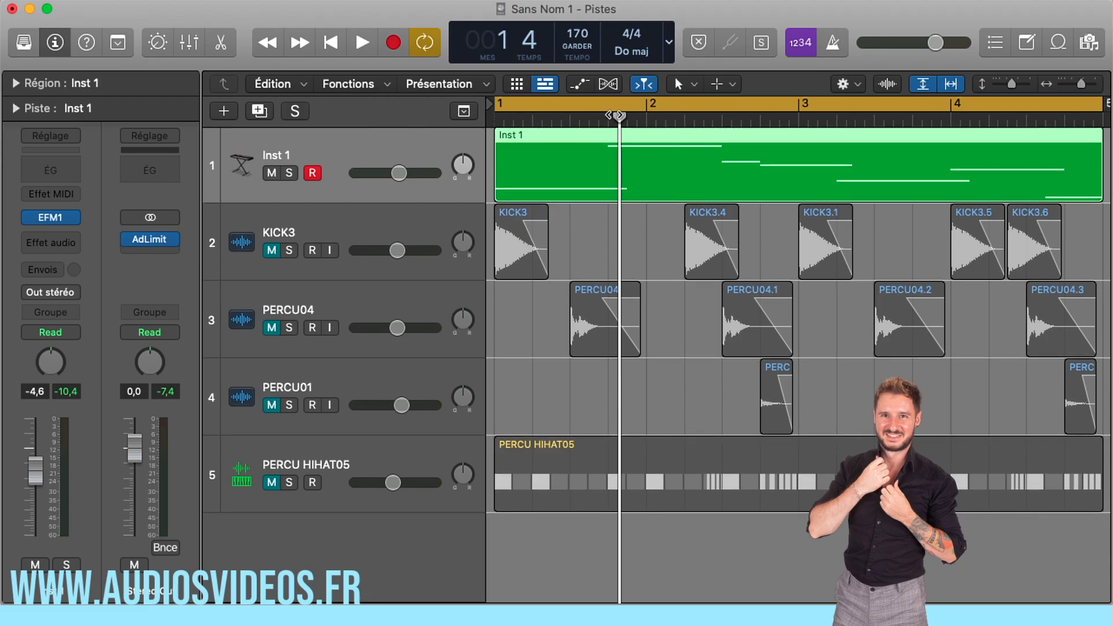
pyautogui.moveTo(616, 119); pyautogui.dragTo(494, 120)
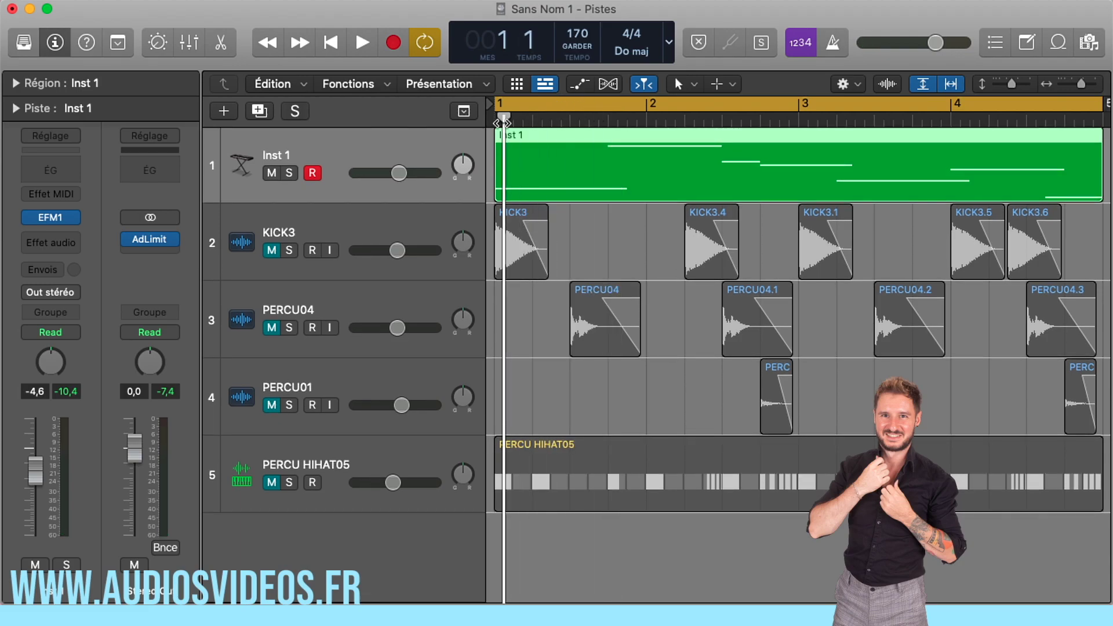
pyautogui.doubleClick(555, 142)
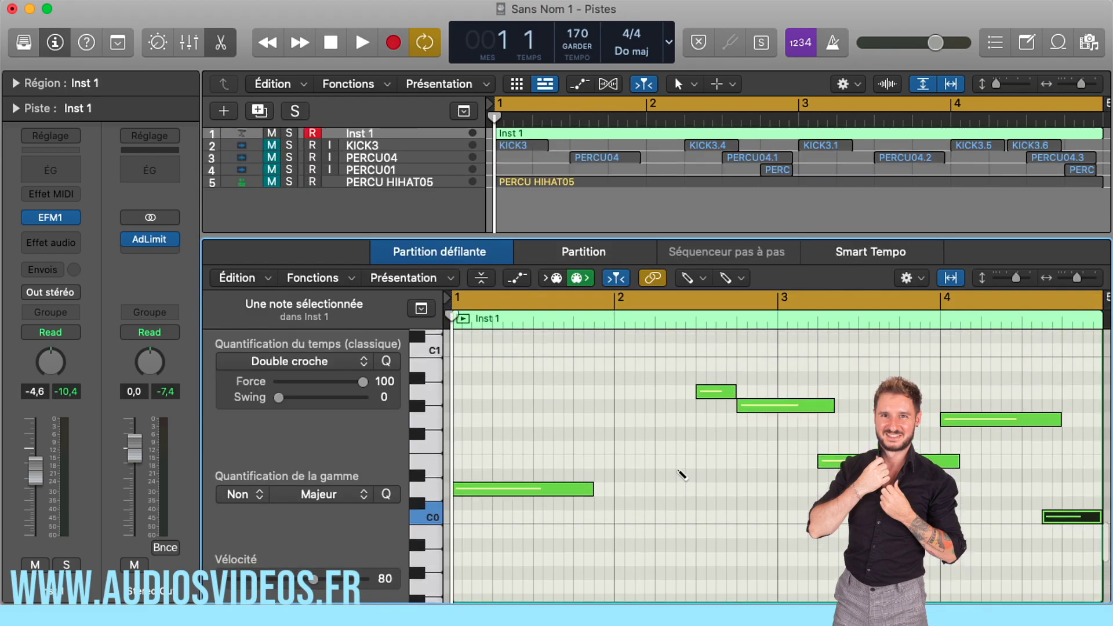
# - Replace the instrument on Inst 1 with ES2 (Synthesizer 2) in stereo and move its window clear of the piano roll notes
pyautogui.click(76, 219)
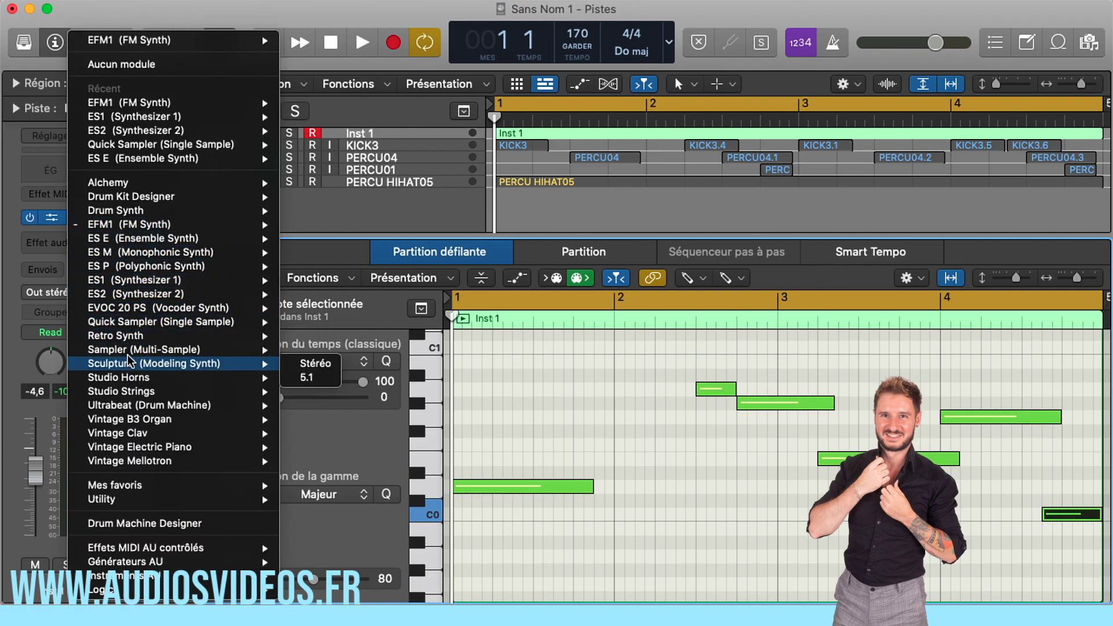
pyautogui.moveTo(131, 295)
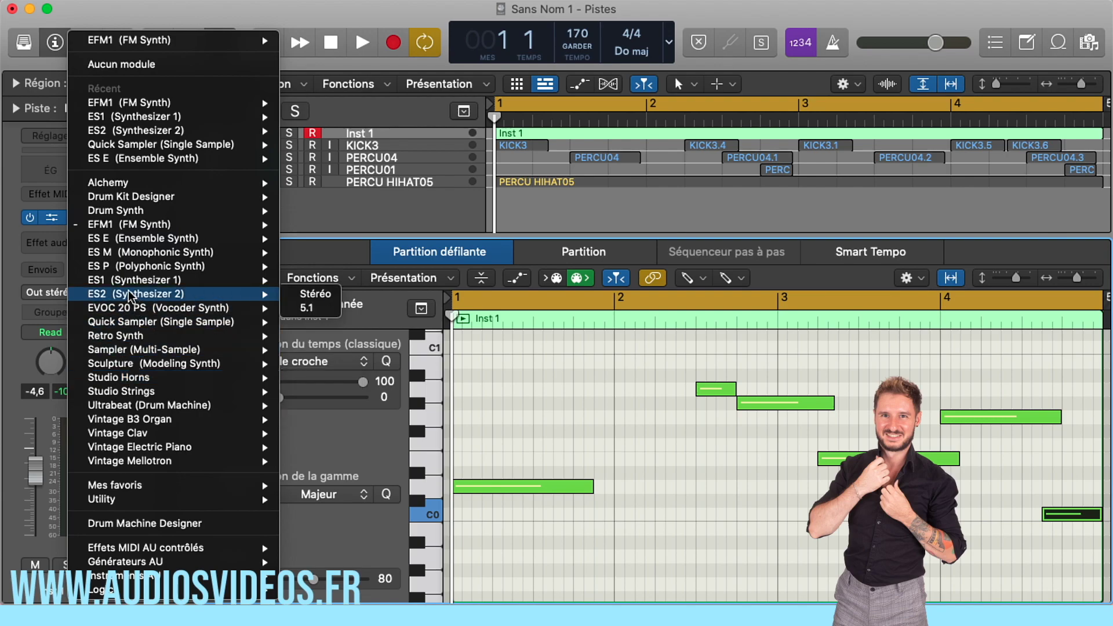
pyautogui.click(313, 294)
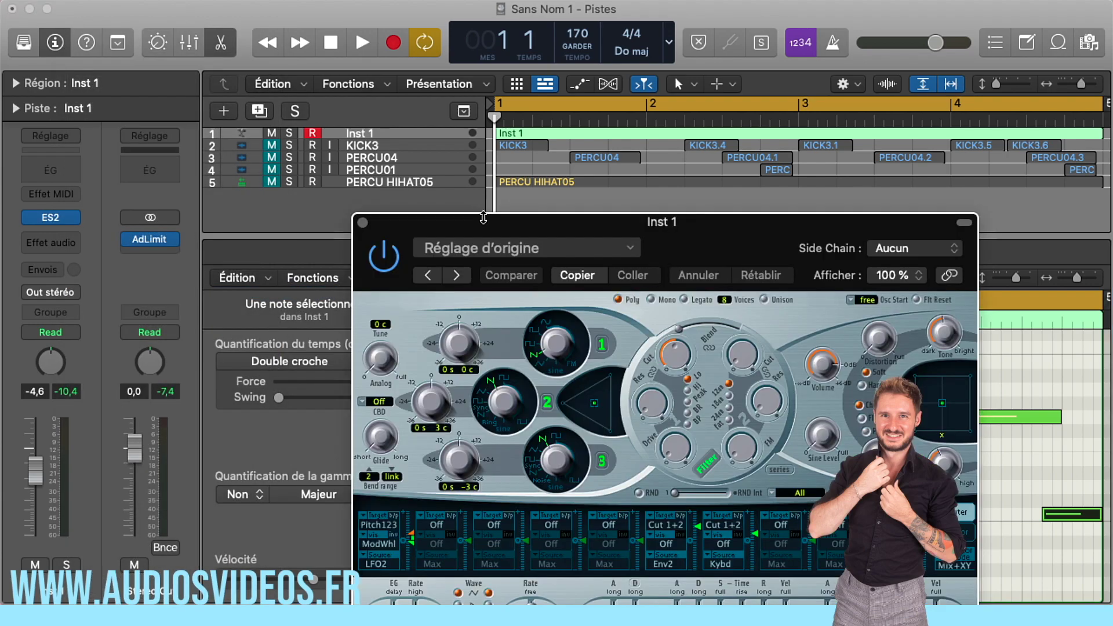
pyautogui.moveTo(484, 220); pyautogui.dragTo(220, 39)
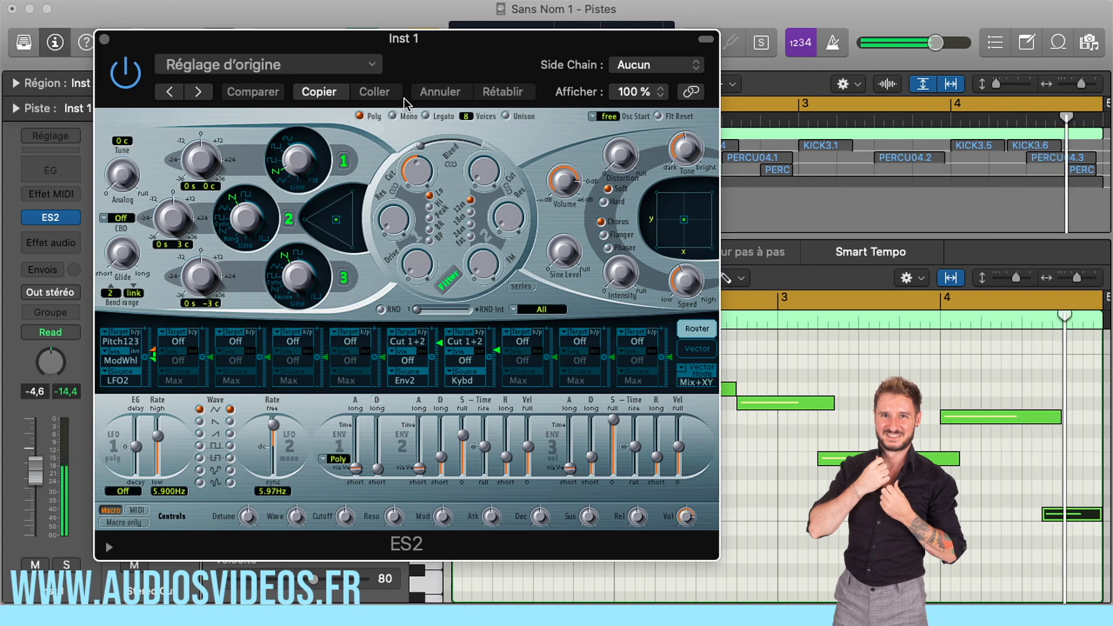
pyautogui.moveTo(295, 49); pyautogui.dragTo(951, 70)
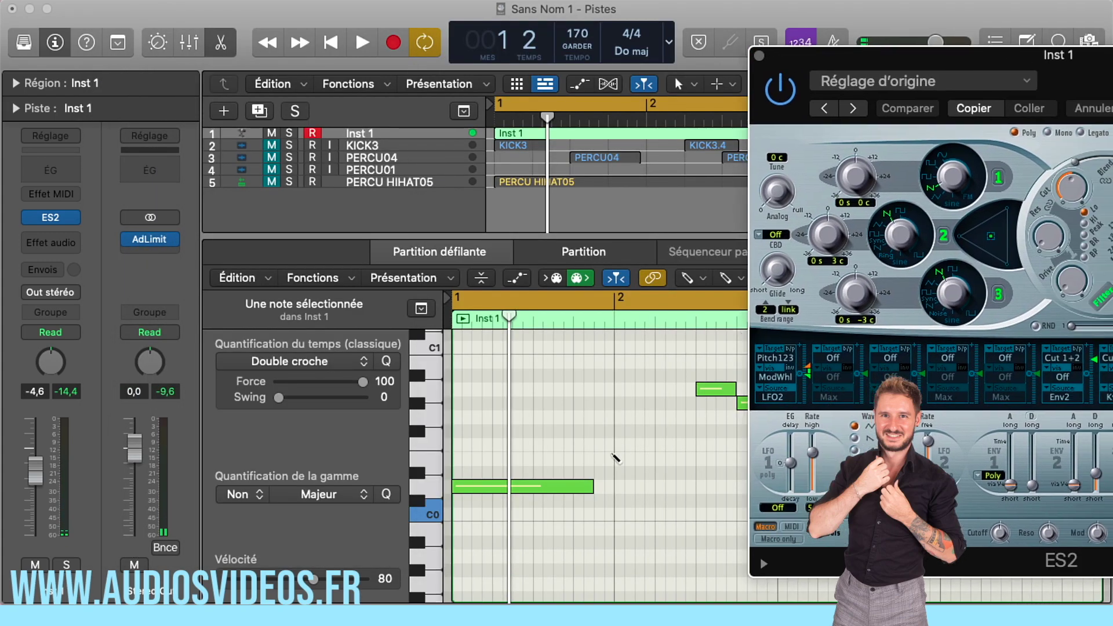
# - Examine the Inst 1 notes in the piano roll, looking at where each note overlaps the one that follows
pyautogui.scroll(3, 620, 446)
pyautogui.moveTo(491, 322); pyautogui.dragTo(574, 328)
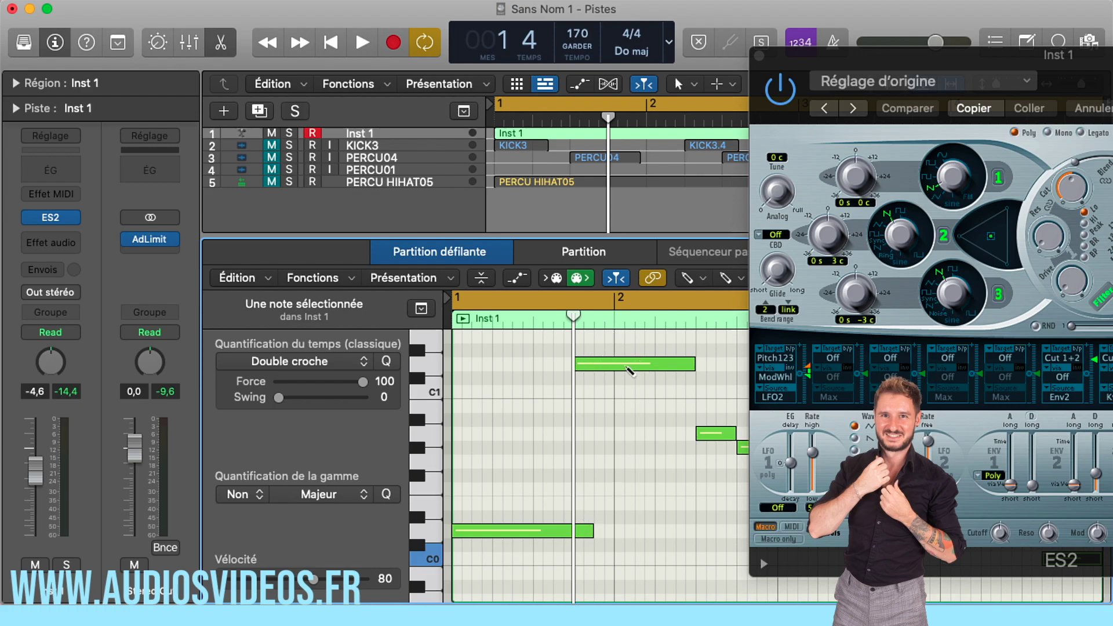
pyautogui.hscroll(10, 675, 396)
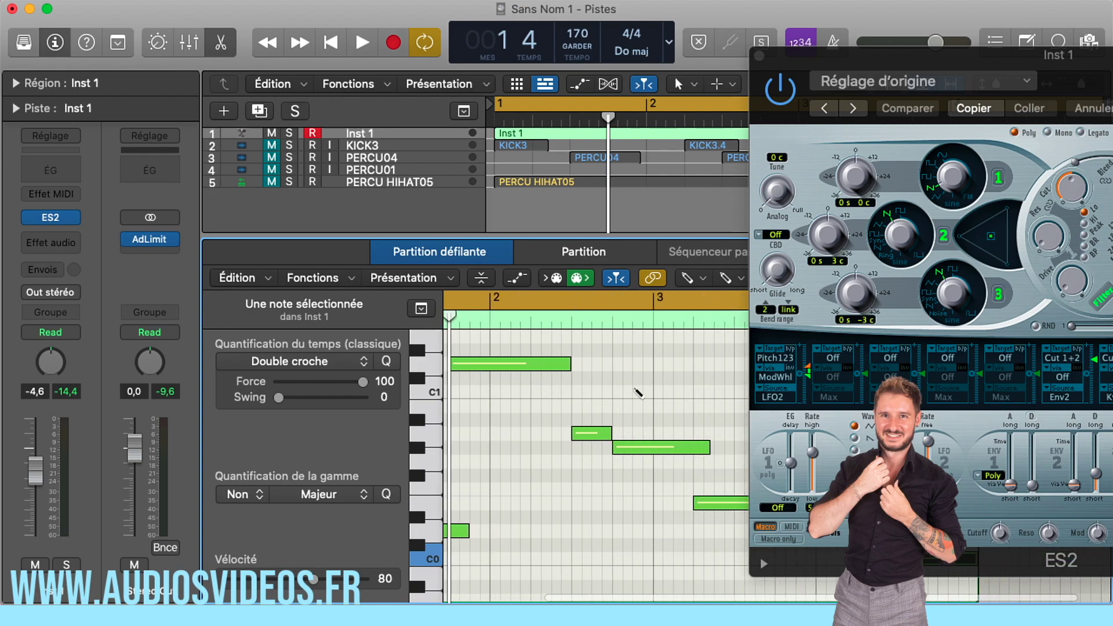
pyautogui.hscroll(-1, 636, 392)
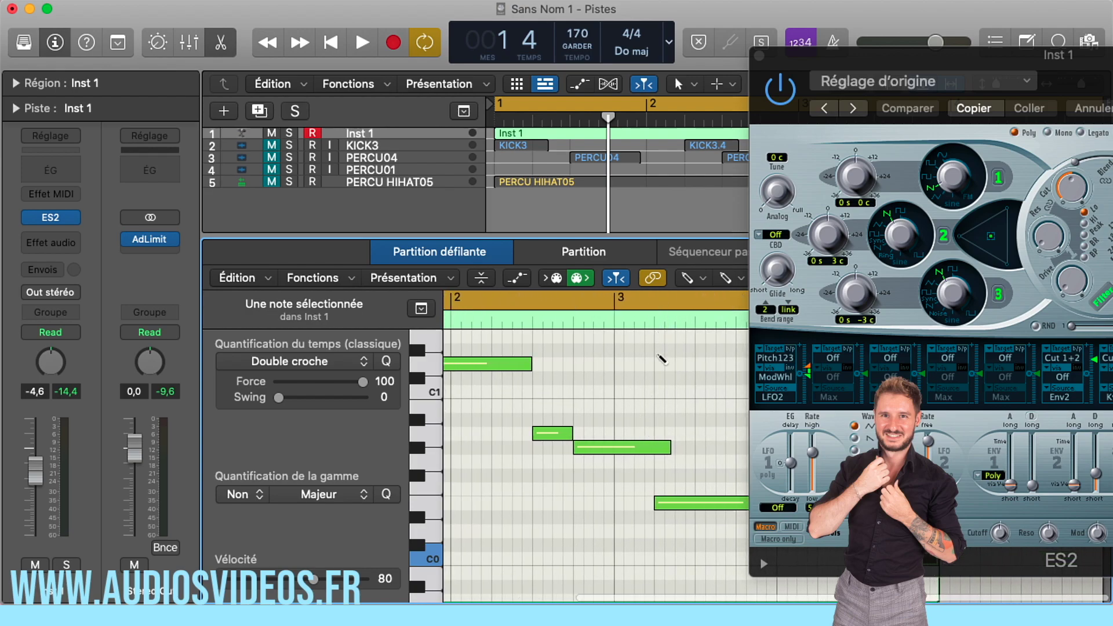
pyautogui.moveTo(670, 447); pyautogui.dragTo(674, 447)
pyautogui.moveTo(850, 55); pyautogui.dragTo(222, 3)
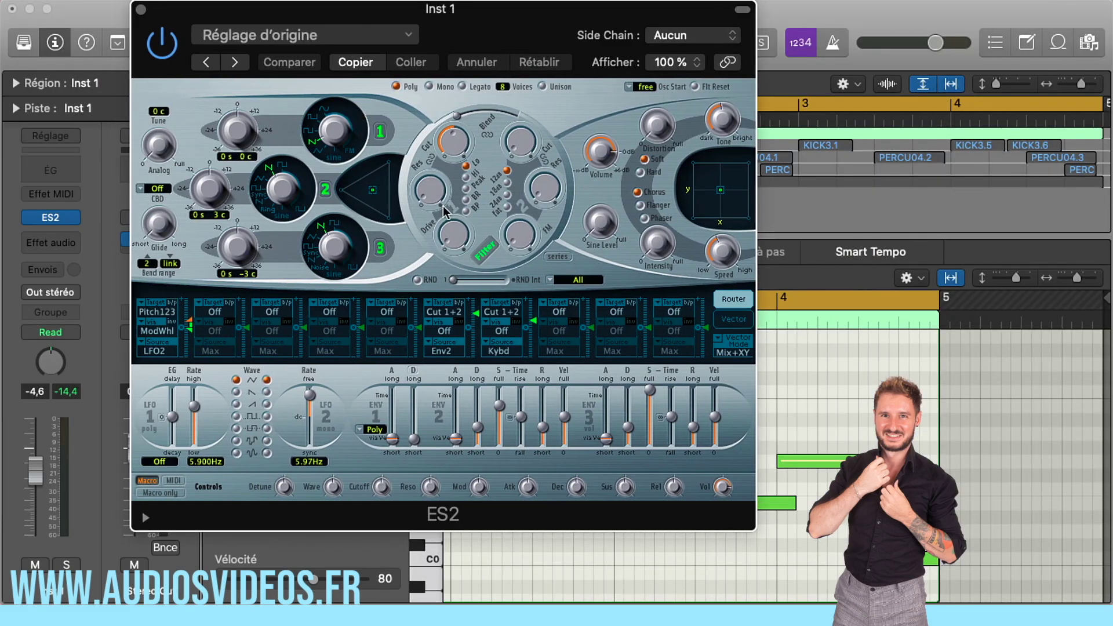
pyautogui.hscroll(-5, 893, 354)
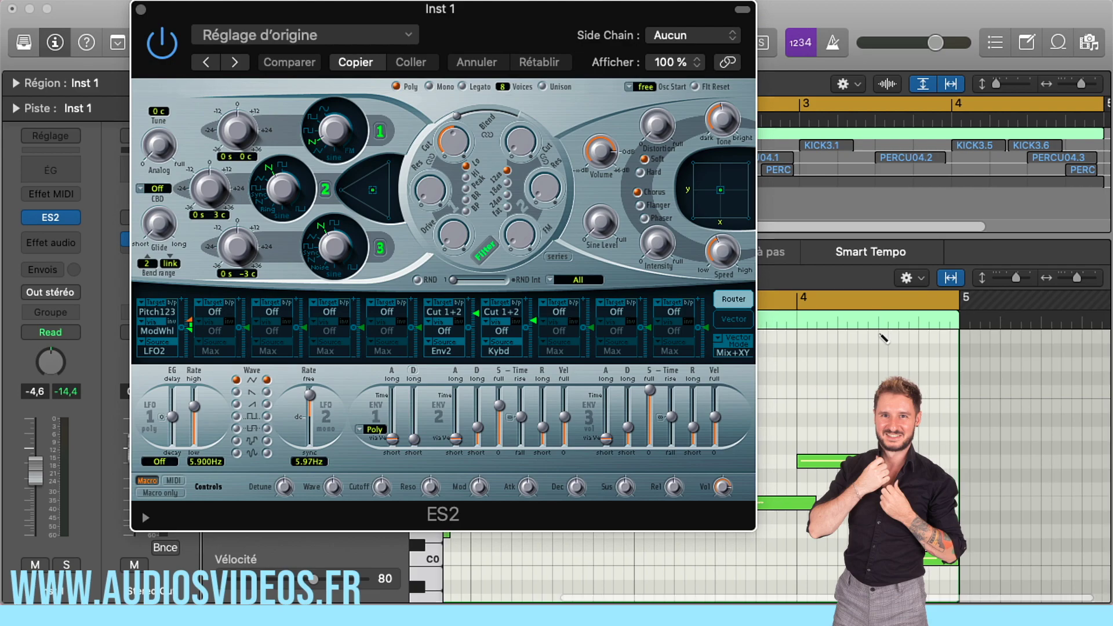
pyautogui.hscroll(-3, 878, 339)
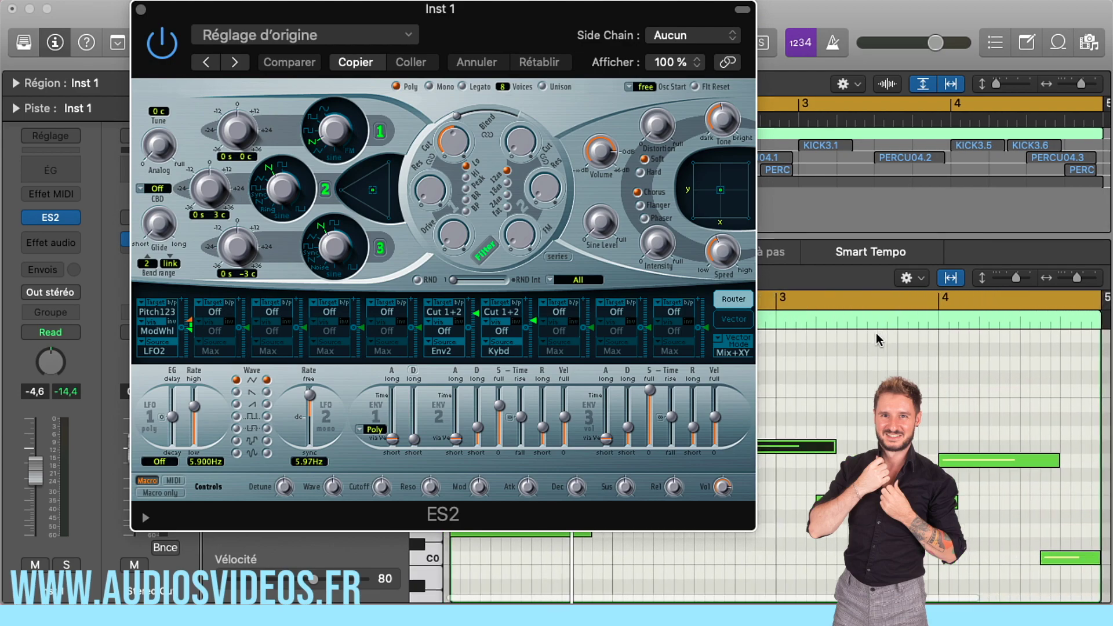
# - Switch off oscillator 2 in ES2 and set oscillator 3's waveform to Noise
pyautogui.moveTo(362, 26); pyautogui.dragTo(313, 58)
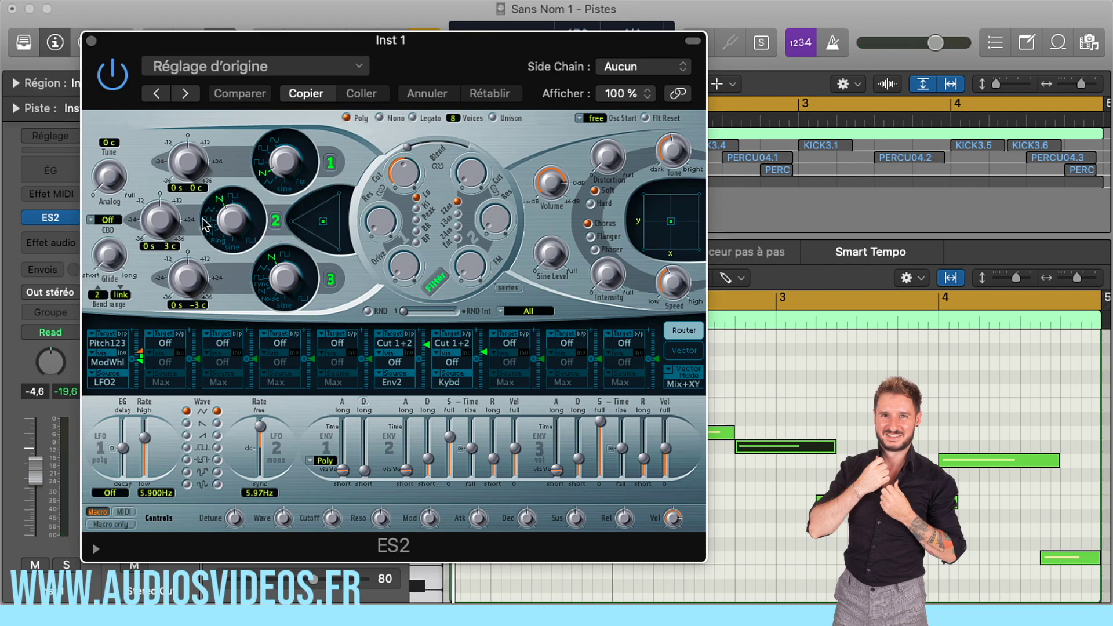
pyautogui.click(276, 221)
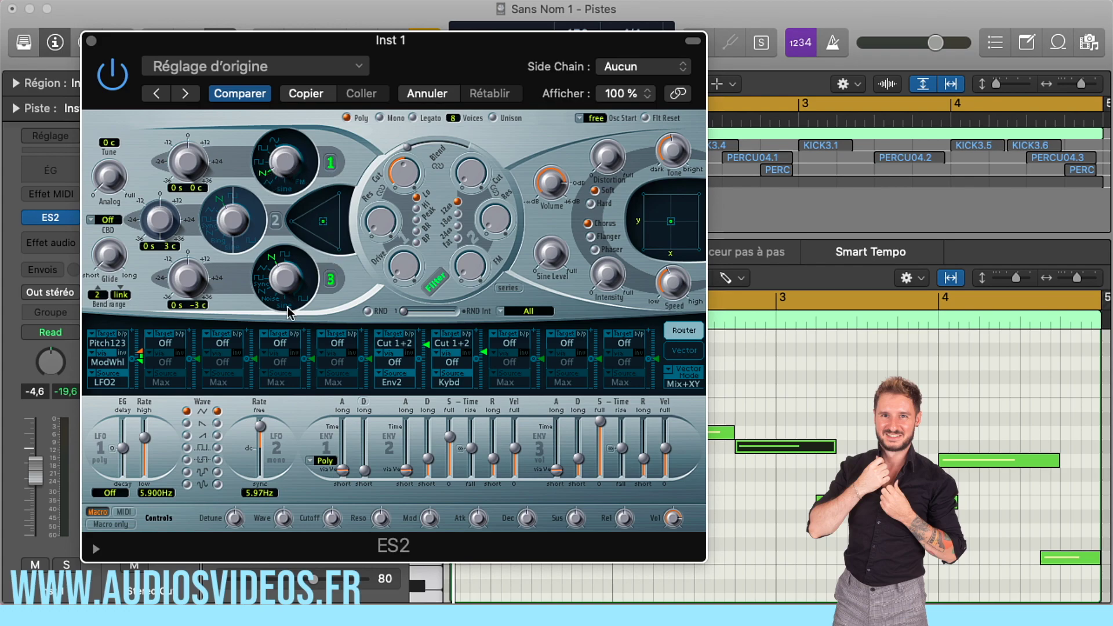
pyautogui.moveTo(285, 279); pyautogui.dragTo(296, 332)
# - Audition the oscillator mix triangle during playback and set the balance between oscillators 1 and 3, favouring oscillator 1
pyautogui.press('space')
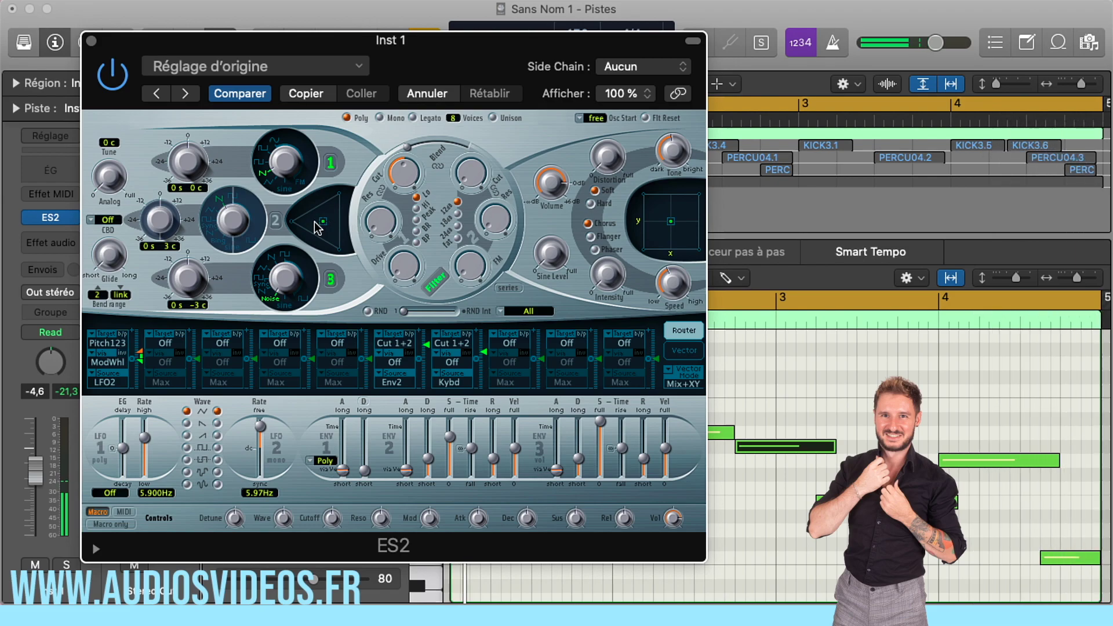
pyautogui.moveTo(323, 227); pyautogui.dragTo(374, 139)
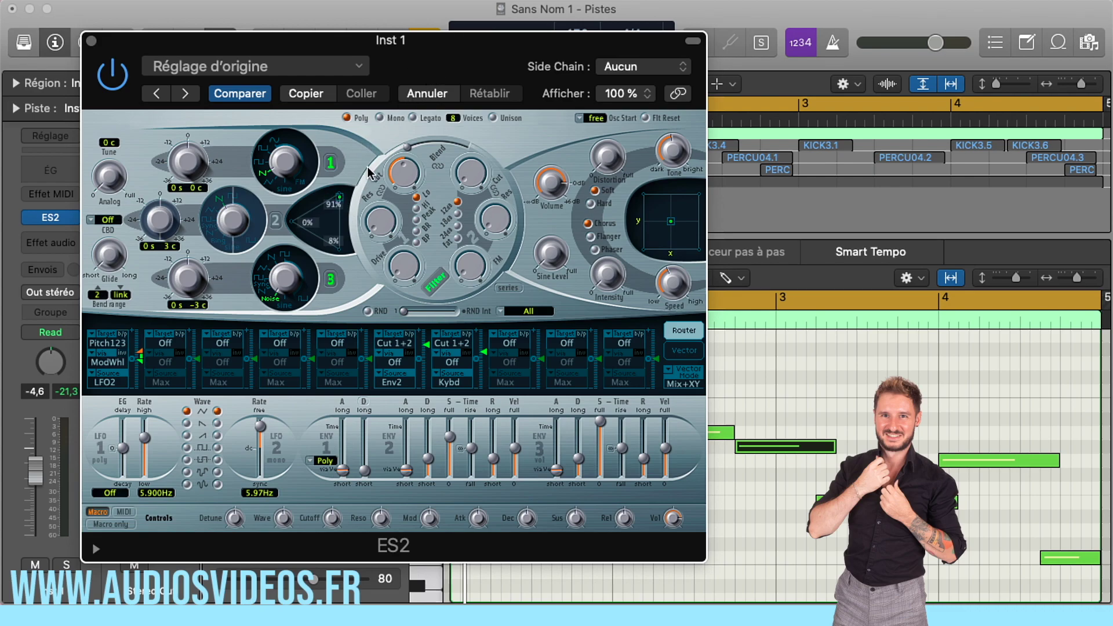
pyautogui.press('space')
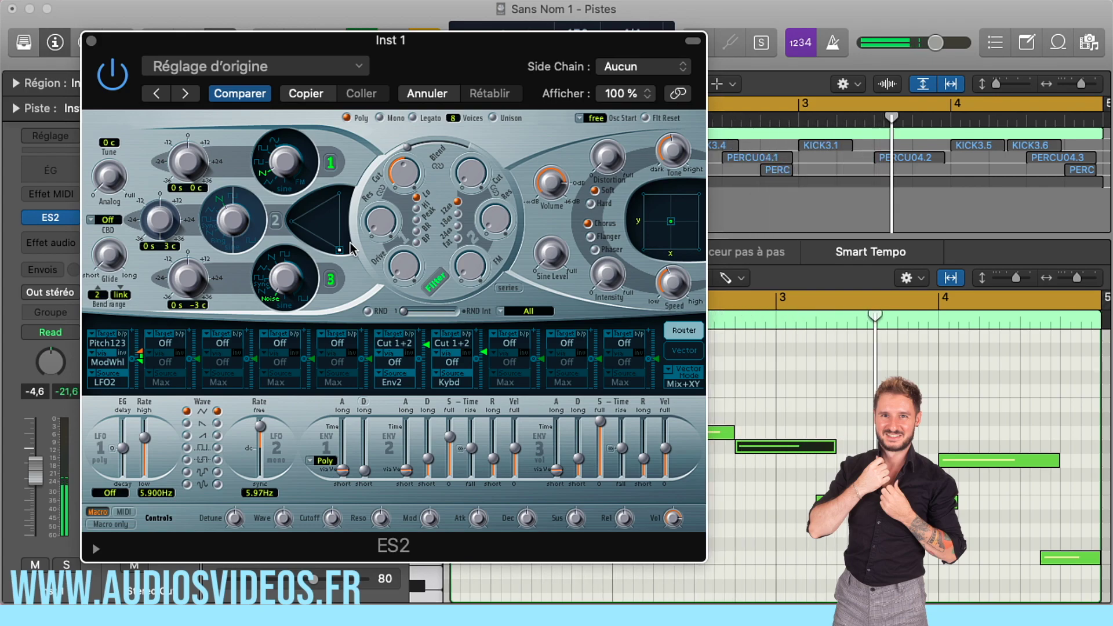
pyautogui.moveTo(339, 248); pyautogui.dragTo(341, 212)
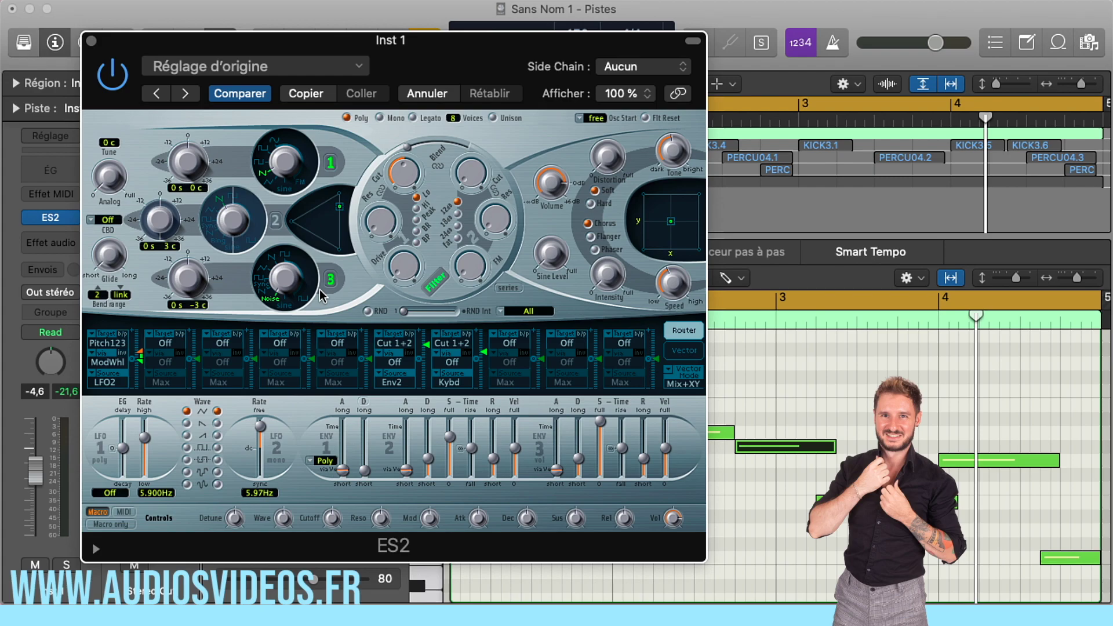
# - Set the ES2 voices to Mono with Unison enabled and raise the Analog amount while listening to the notes
pyautogui.press('space')
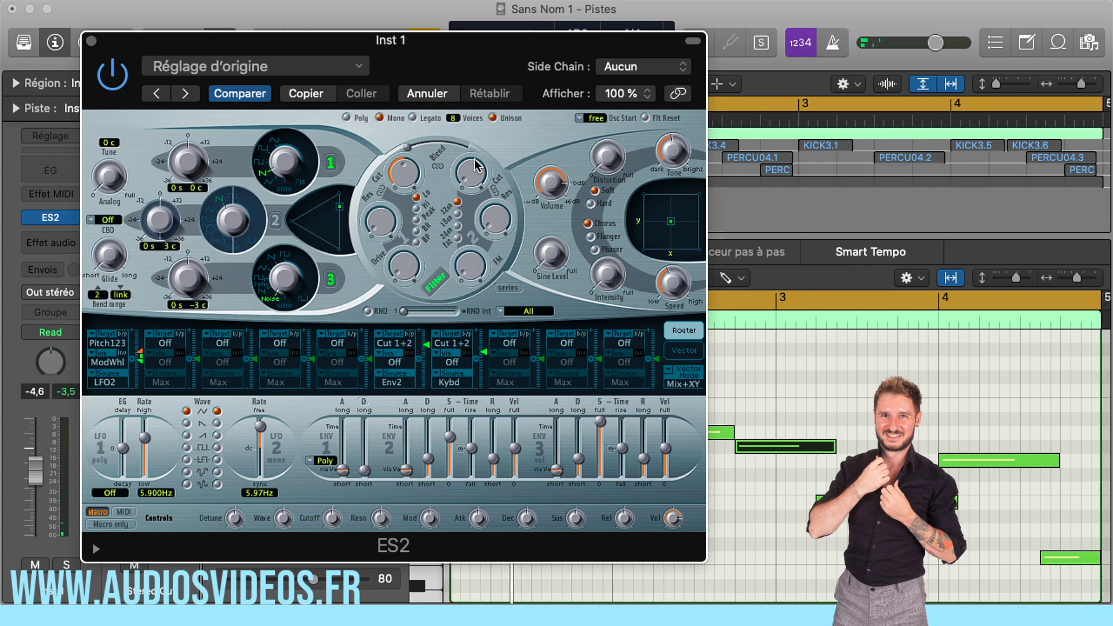
pyautogui.moveTo(108, 185)
pyautogui.moveTo(105, 177); pyautogui.dragTo(106, 88)
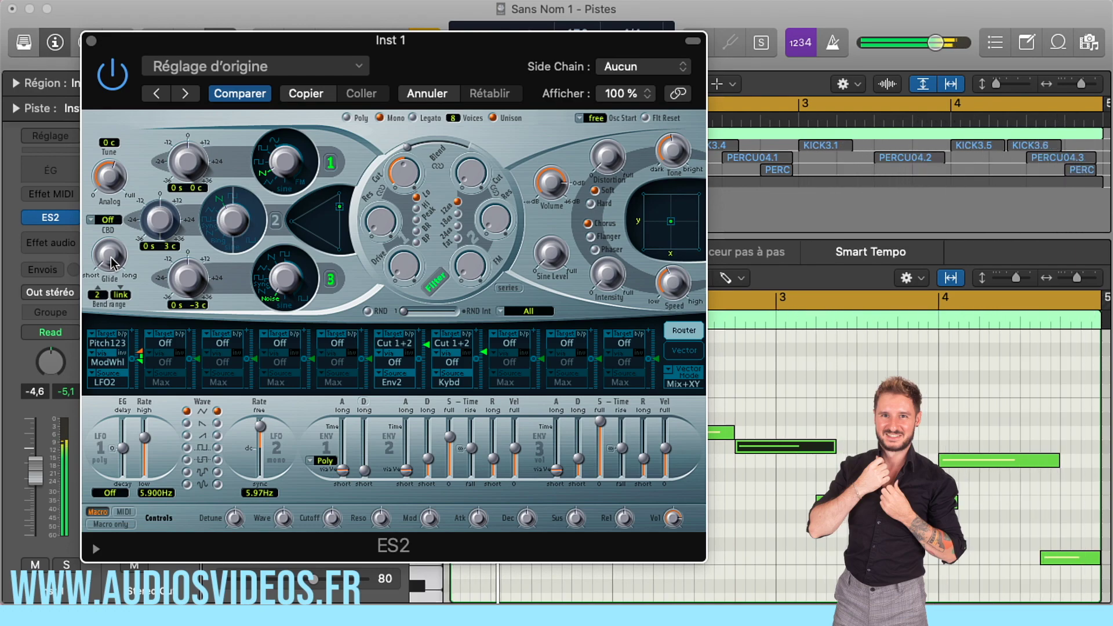
# - Hide the inspector and position the ES2 window beside the piano roll so the overlapping notes and the synth are both visible
pyautogui.moveTo(274, 43); pyautogui.dragTo(705, 2)
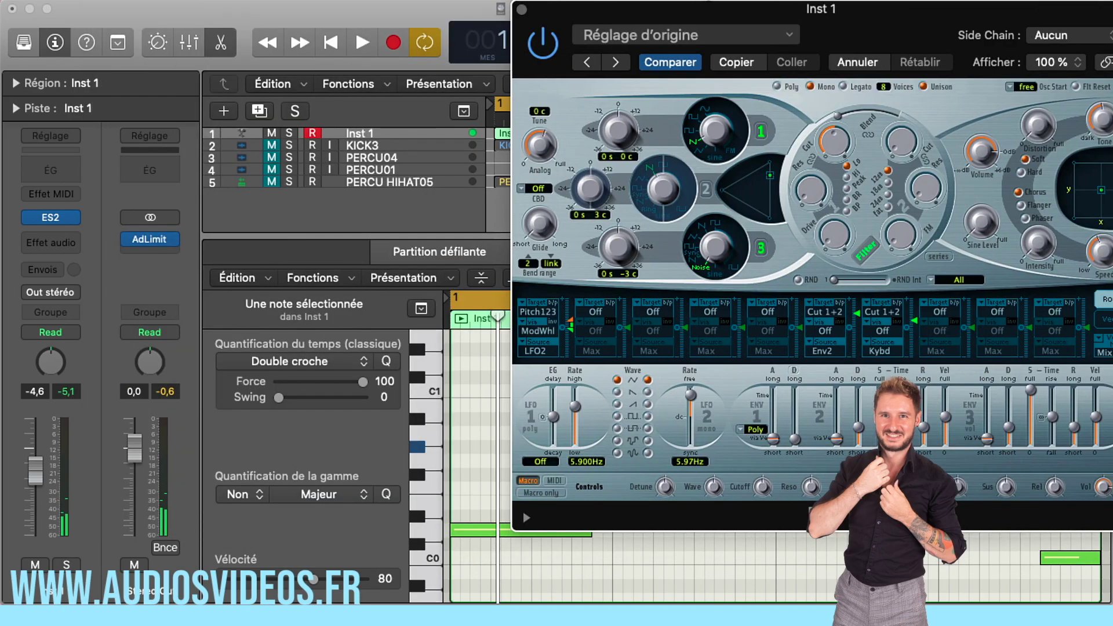
pyautogui.click(56, 43)
pyautogui.scroll(-1, 380, 386)
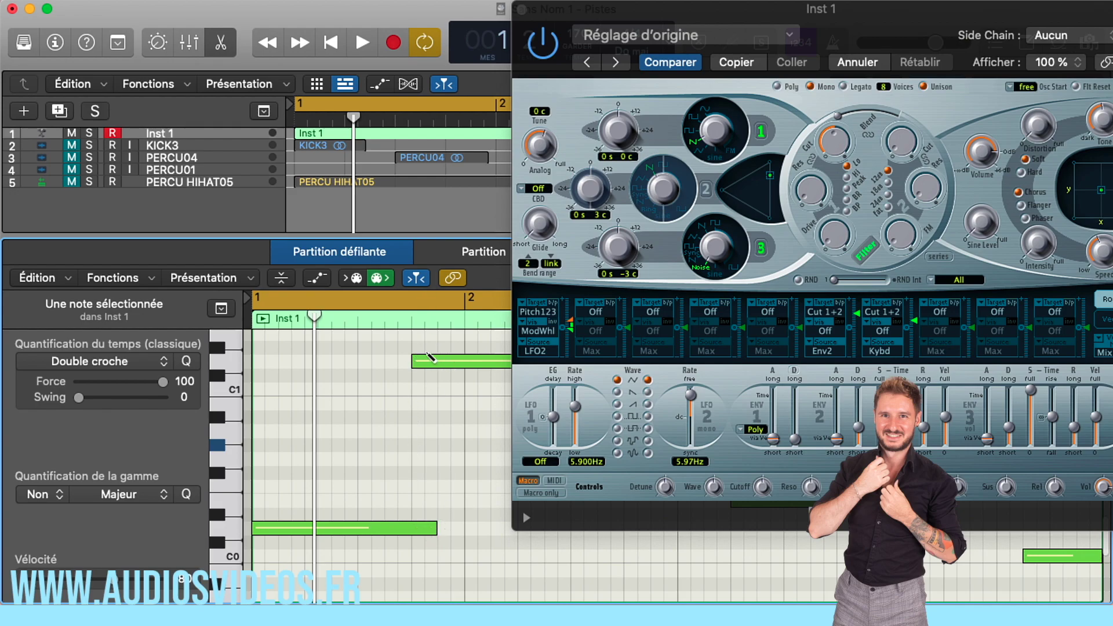
pyautogui.moveTo(656, 7)
pyautogui.mouseDown()
pyautogui.moveTo(565, 3)
pyautogui.moveTo(636, 2)
pyautogui.mouseUp()
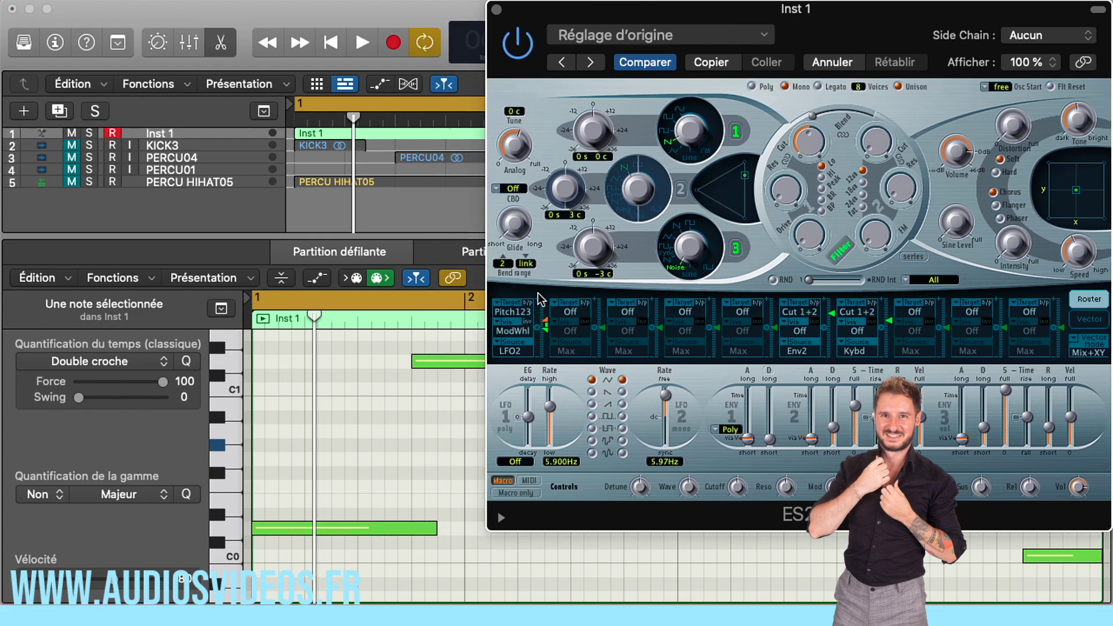
# - Try a very long and a much shorter Glide time in ES2, playing the notes with each setting
pyautogui.moveTo(508, 229)
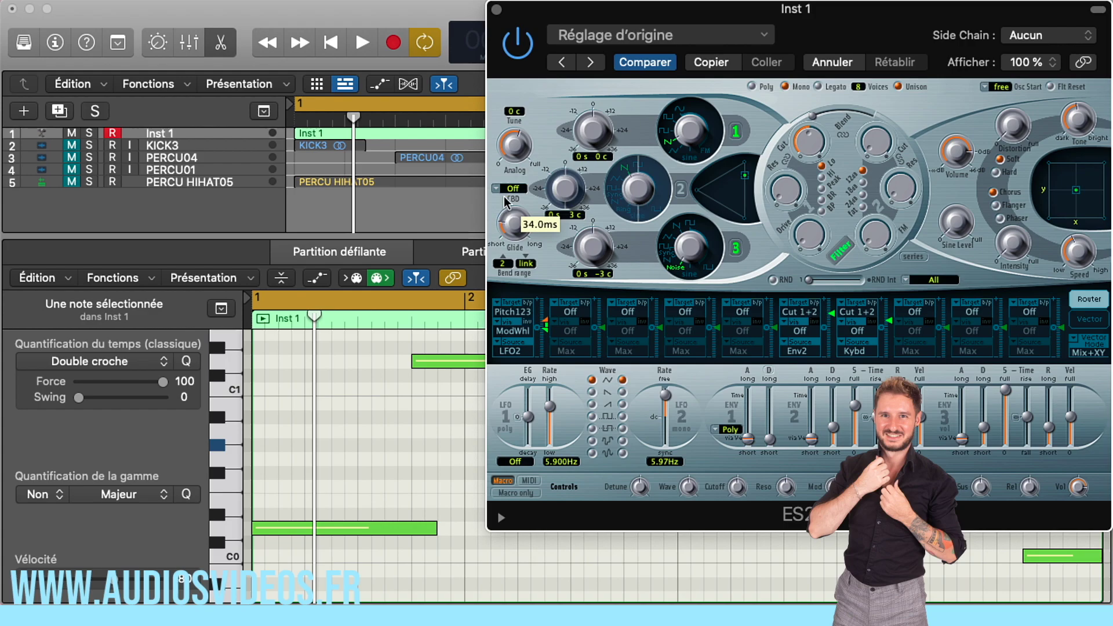
pyautogui.moveTo(504, 202); pyautogui.dragTo(518, 56)
pyautogui.press('space')
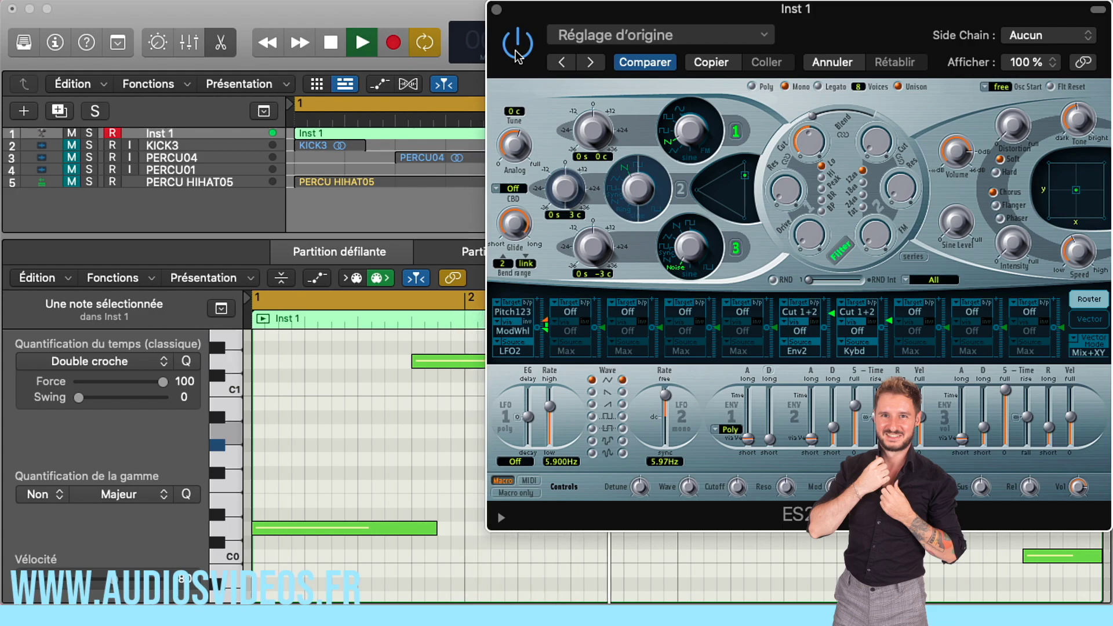
pyautogui.press('space')
pyautogui.moveTo(520, 226); pyautogui.dragTo(513, 356)
pyautogui.press('space')
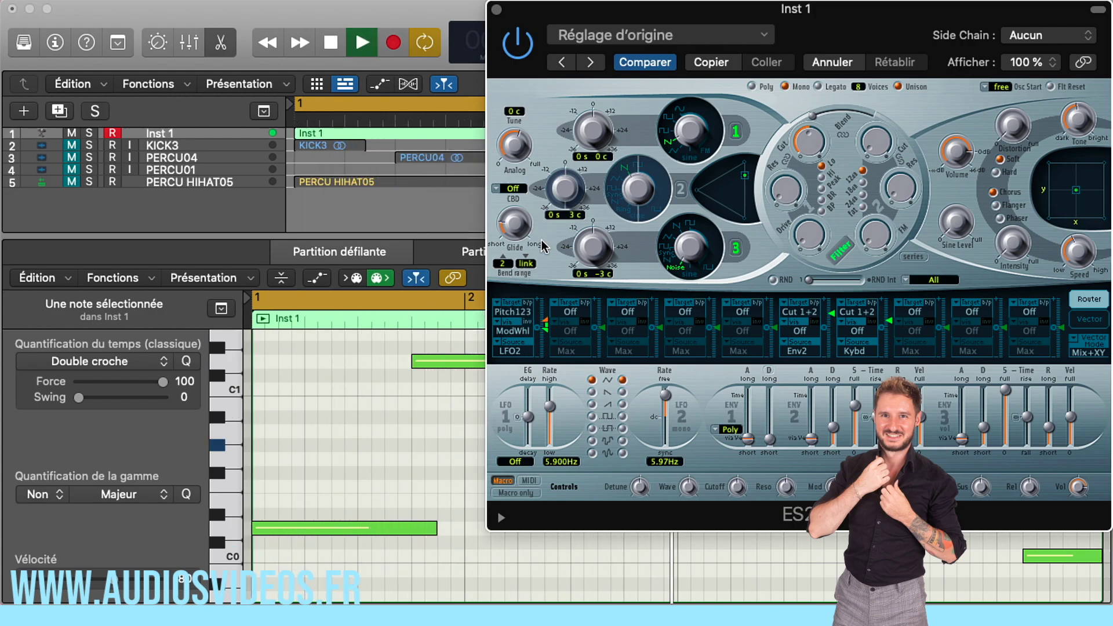
# - Audition a 530 ms Glide in ES2 and settle on a shorter Glide time while the notes play
pyautogui.press('space')
pyautogui.moveTo(526, 238); pyautogui.dragTo(516, 210)
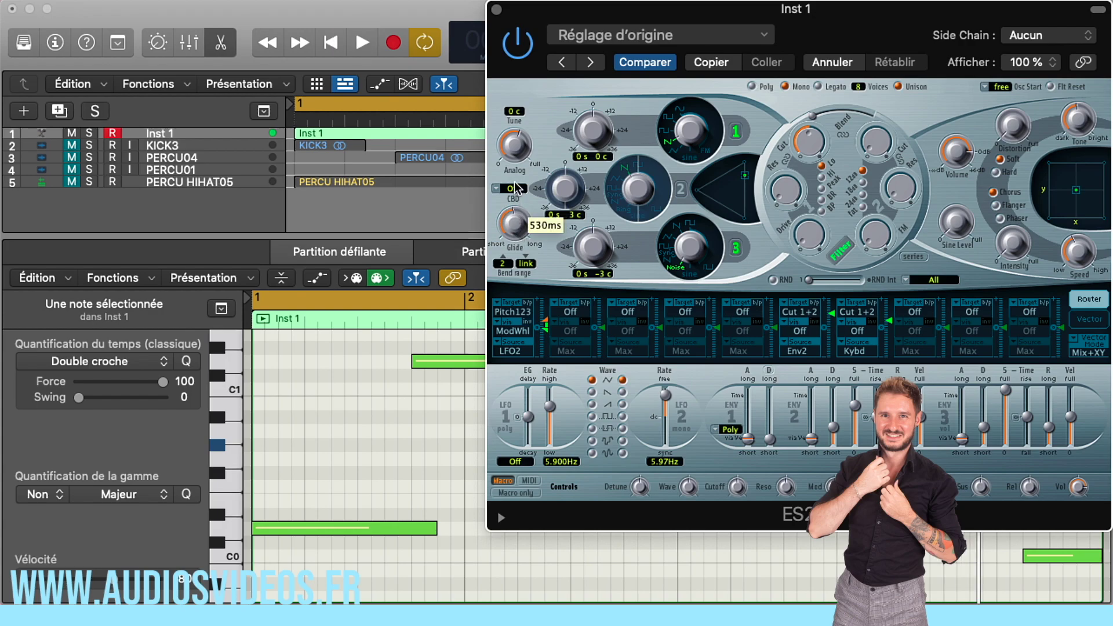
pyautogui.press('space')
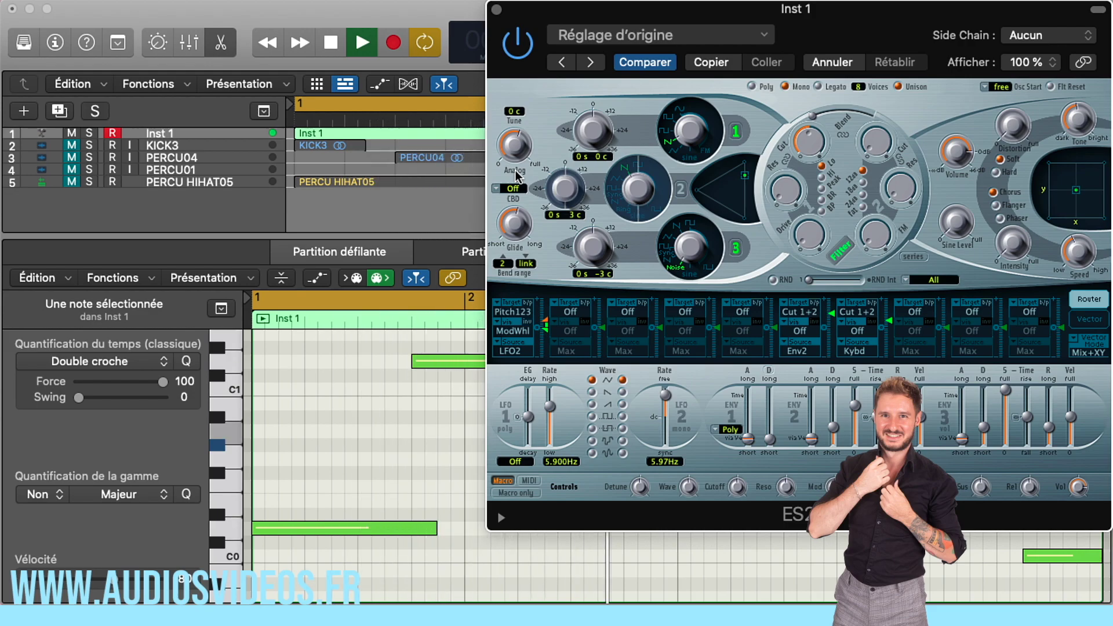
pyautogui.moveTo(514, 223); pyautogui.dragTo(506, 261)
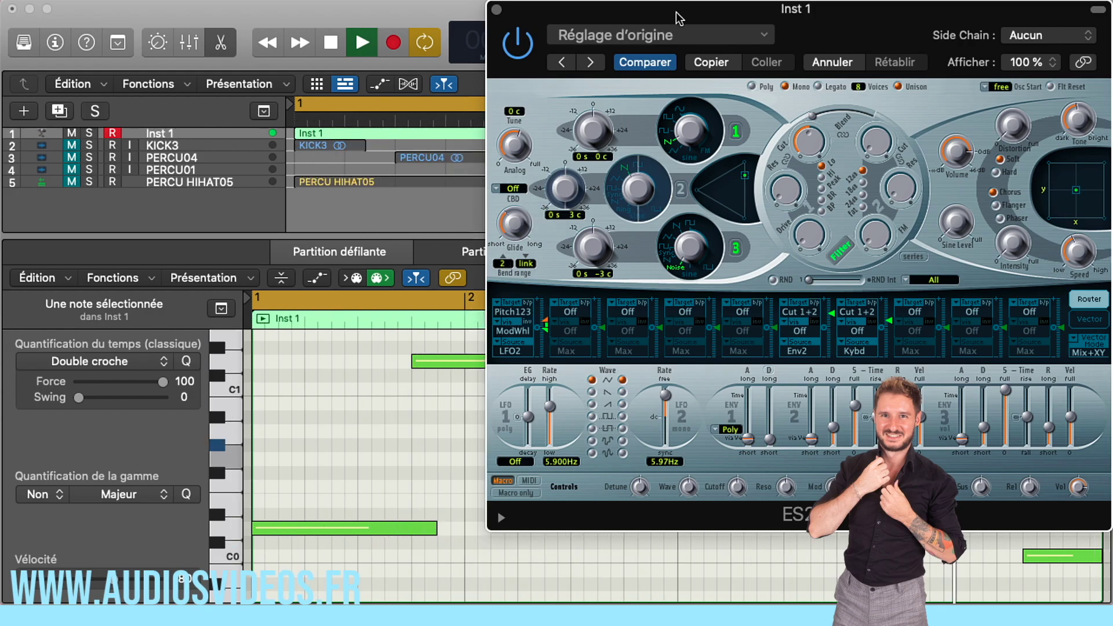
pyautogui.press('space')
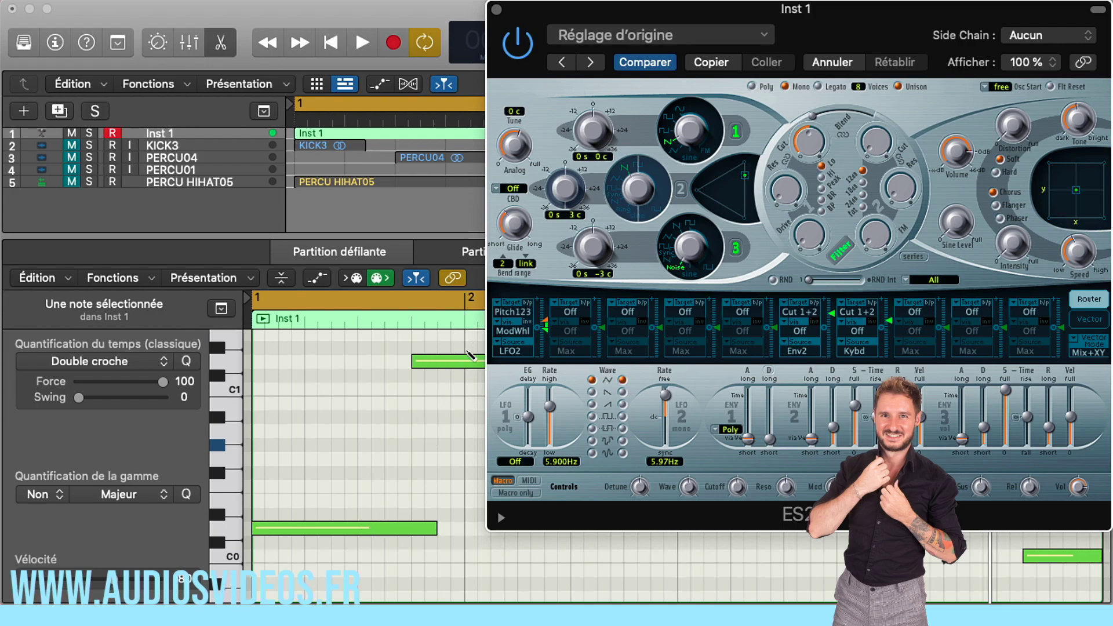
# - Try an extra note overlapping the end of the first bass note, play the result, and undo the addition
pyautogui.click(411, 516)
pyautogui.press('space')
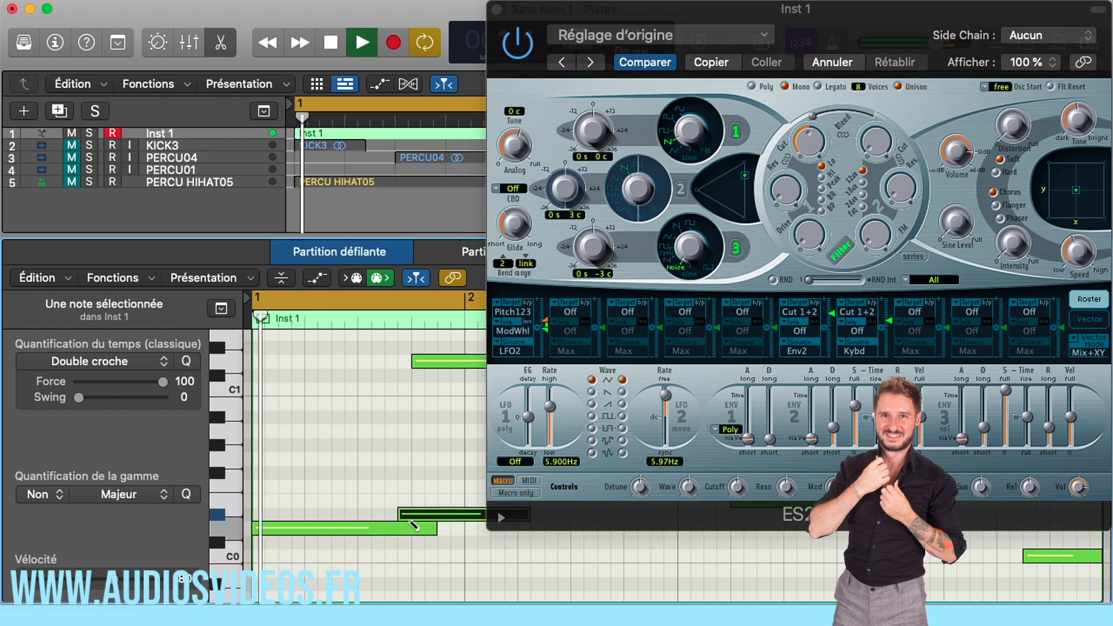
pyautogui.press('space')
pyautogui.press('super+z')
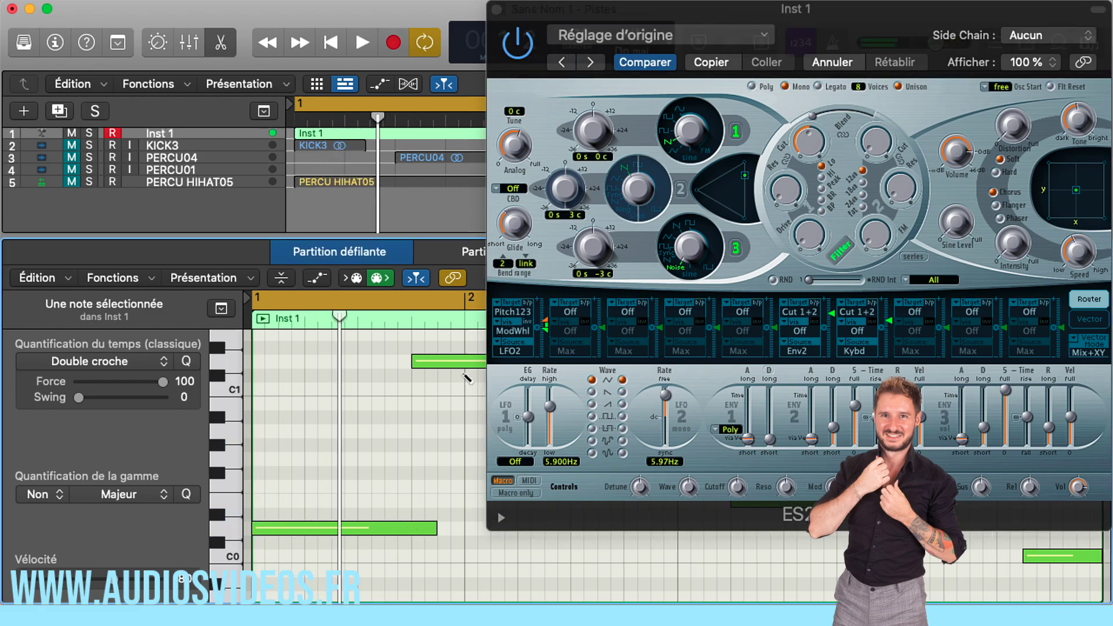
# - Play the bass notes, reposition the ES2 window so all its controls are visible, and fine-tune the Analog amount
pyautogui.press('space')
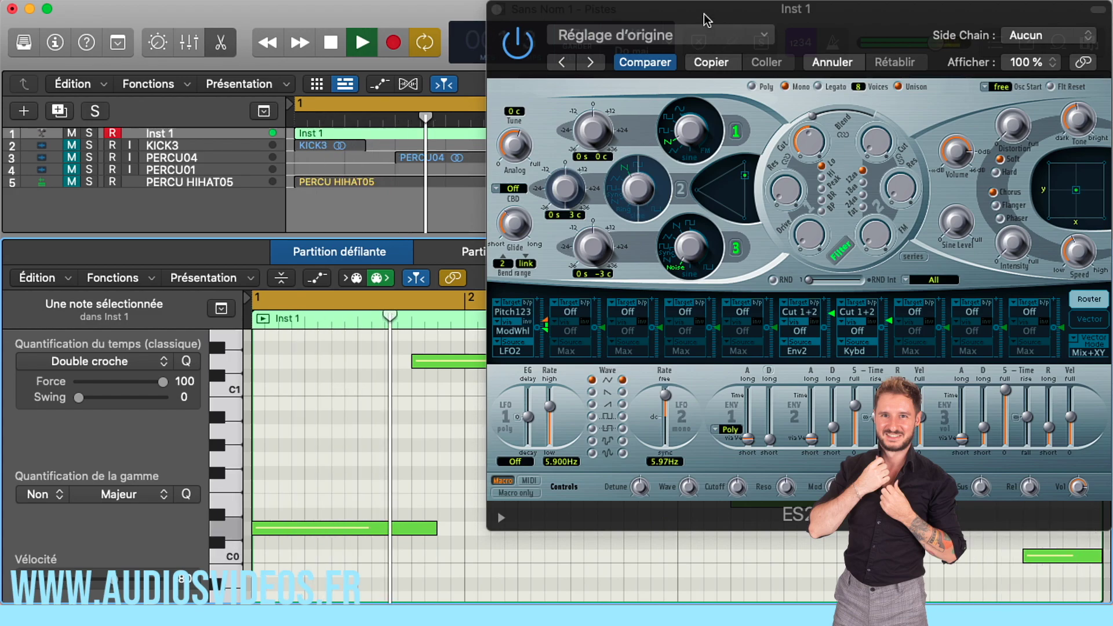
pyautogui.moveTo(707, 14); pyautogui.dragTo(381, 14)
pyautogui.moveTo(380, 54); pyautogui.dragTo(331, 54)
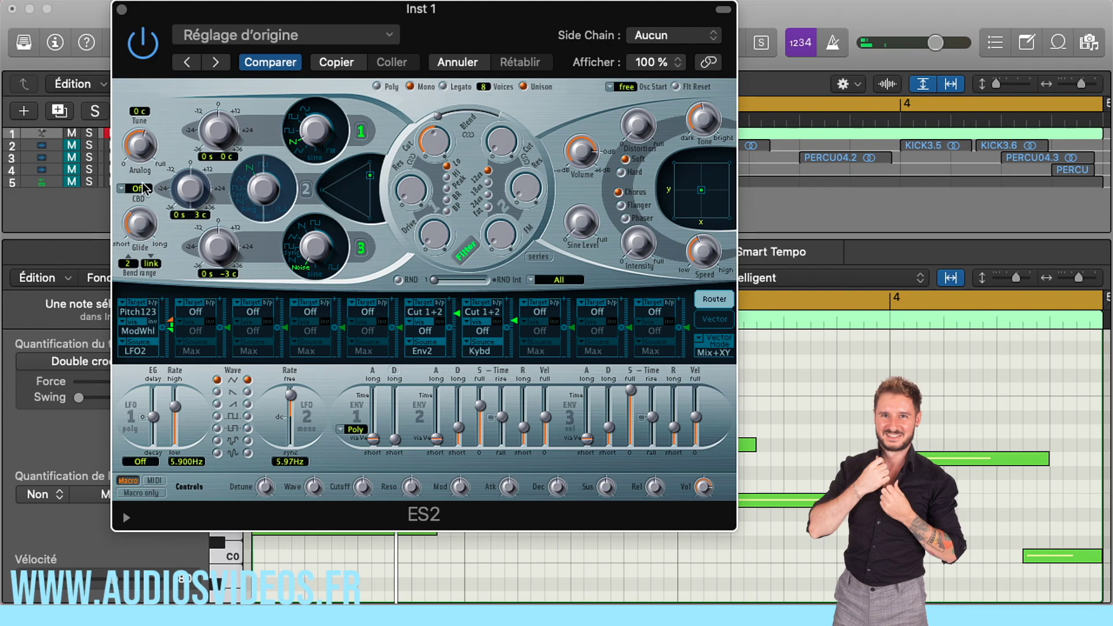
pyautogui.moveTo(139, 140); pyautogui.dragTo(140, 148)
# - Shift the ES2 filter Blend fully to Filter 2 and raise that filter's cutoff while the notes play
pyautogui.moveTo(436, 120)
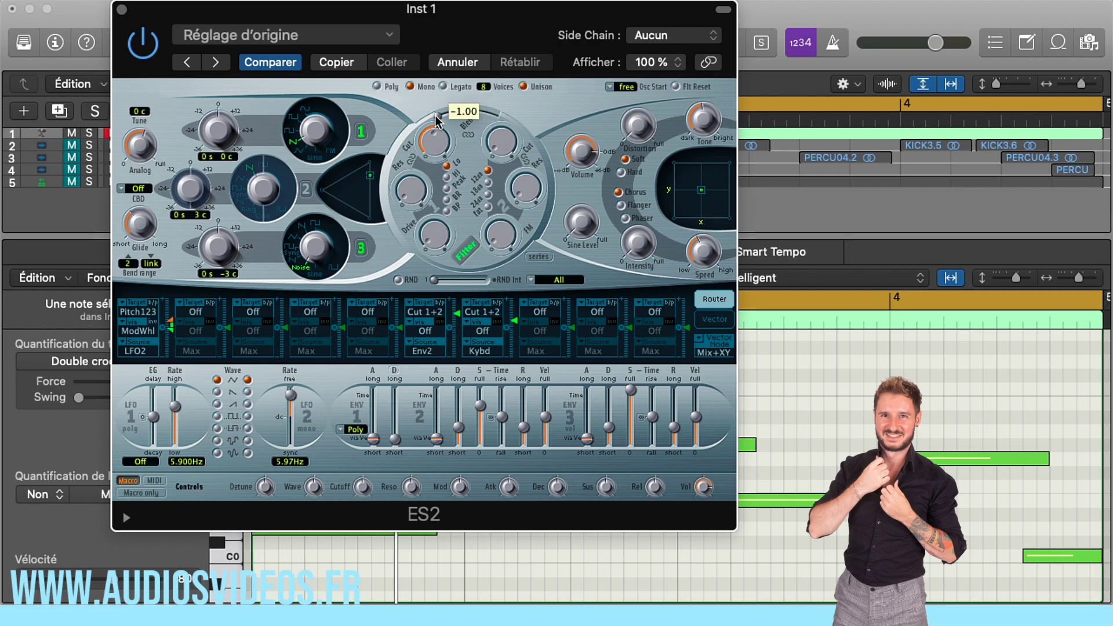
pyautogui.moveTo(461, 119); pyautogui.dragTo(499, 121)
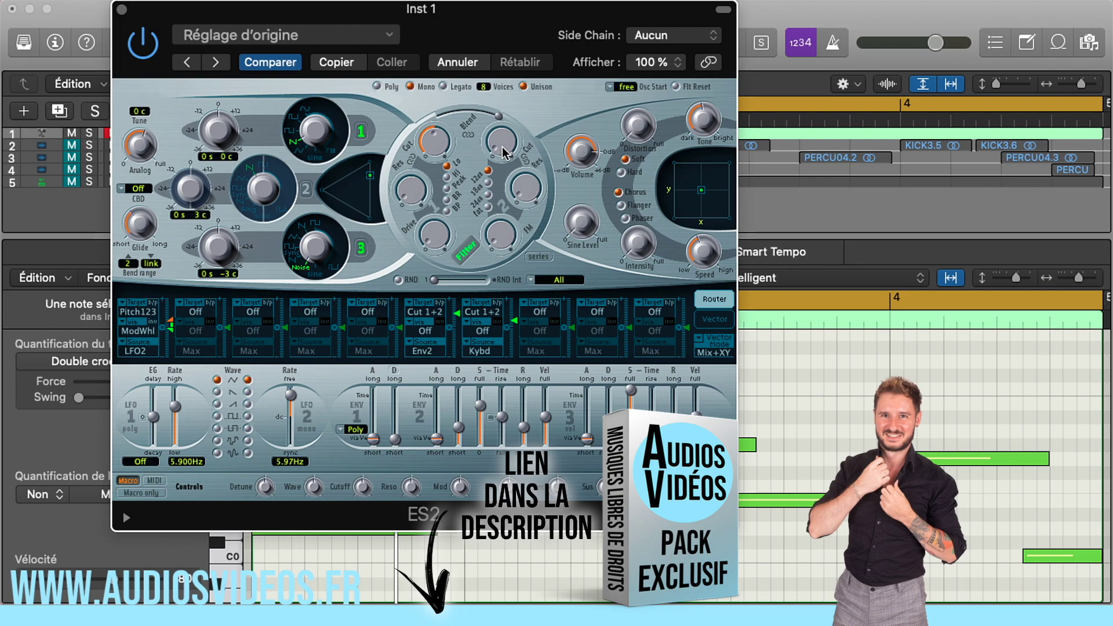
pyautogui.moveTo(500, 134)
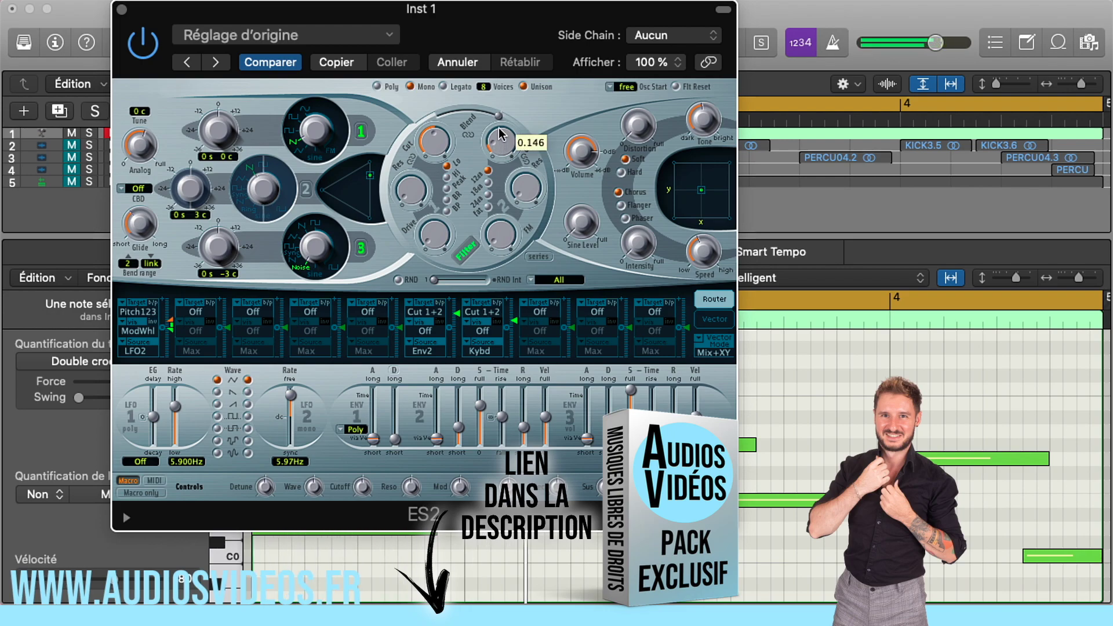
pyautogui.moveTo(499, 134); pyautogui.dragTo(504, 93)
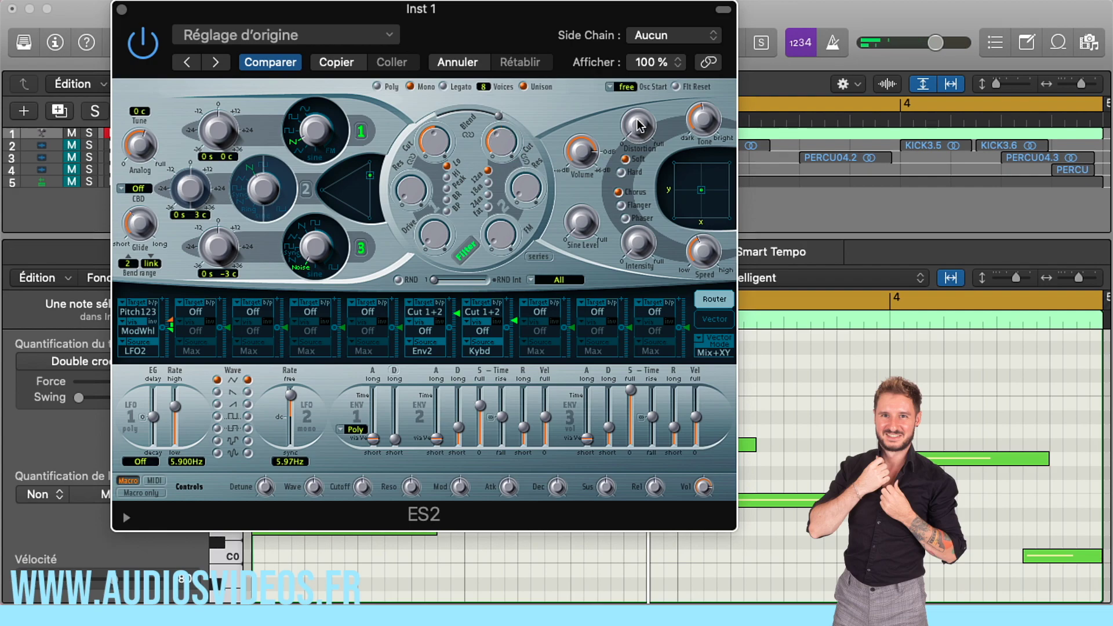
# - Add Soft distortion to the ES2 sound and turn its Tone toward bright, readjusting the Distortion amount
pyautogui.moveTo(638, 137); pyautogui.dragTo(633, 61)
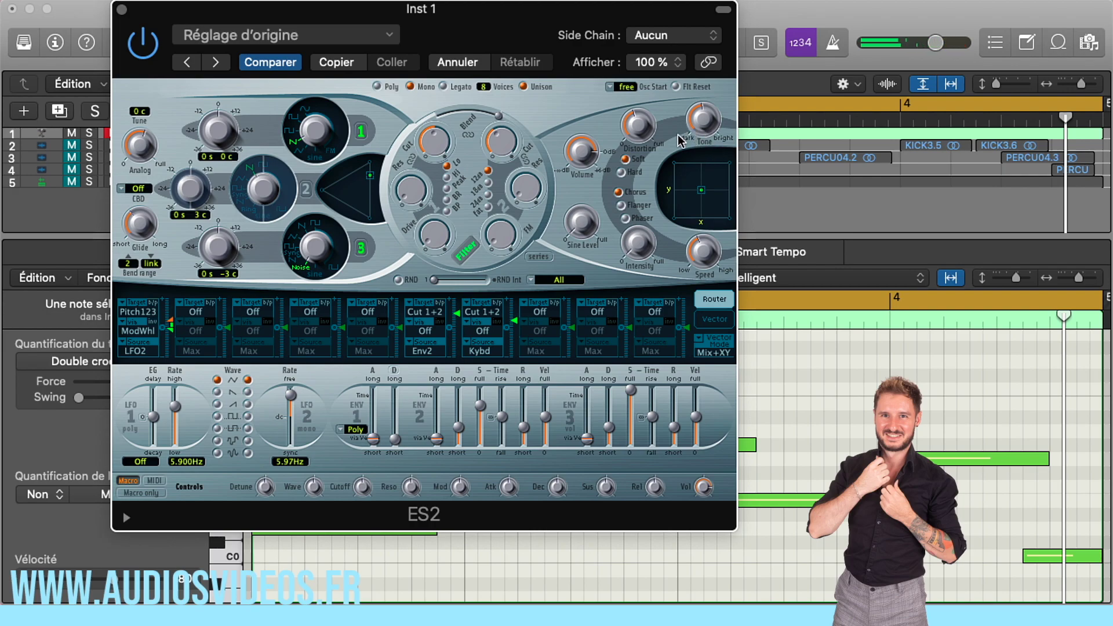
pyautogui.moveTo(707, 129); pyautogui.dragTo(694, 16)
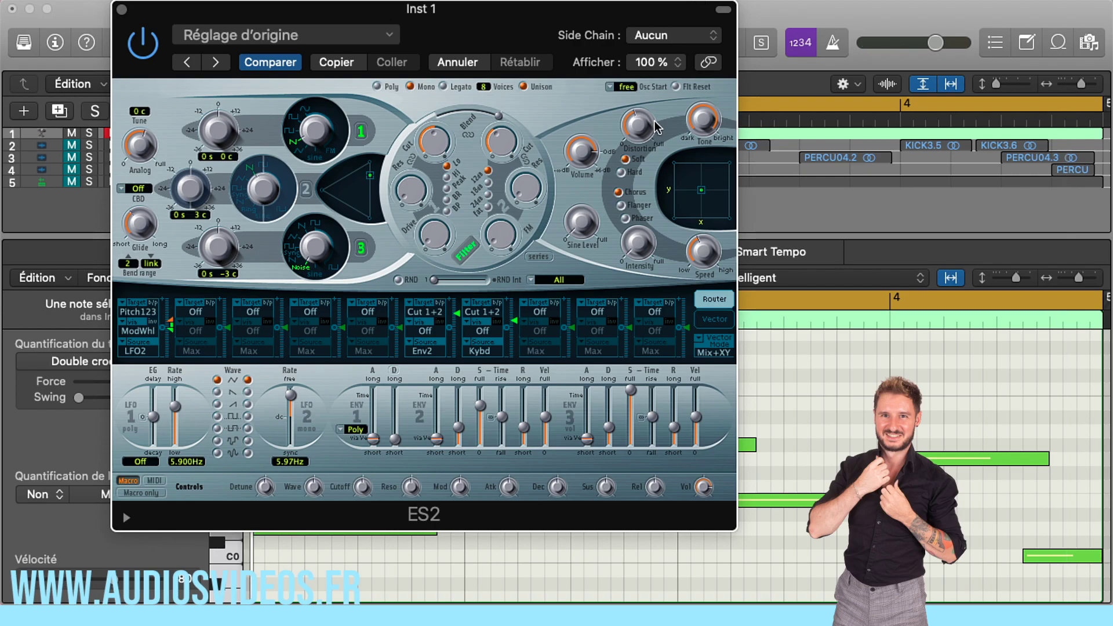
pyautogui.moveTo(655, 127); pyautogui.dragTo(640, 99)
# - Fine-tune the Filter 2 cutoff in ES2 while listening to the bass, and close the synth window
pyautogui.moveTo(501, 142); pyautogui.dragTo(506, 141)
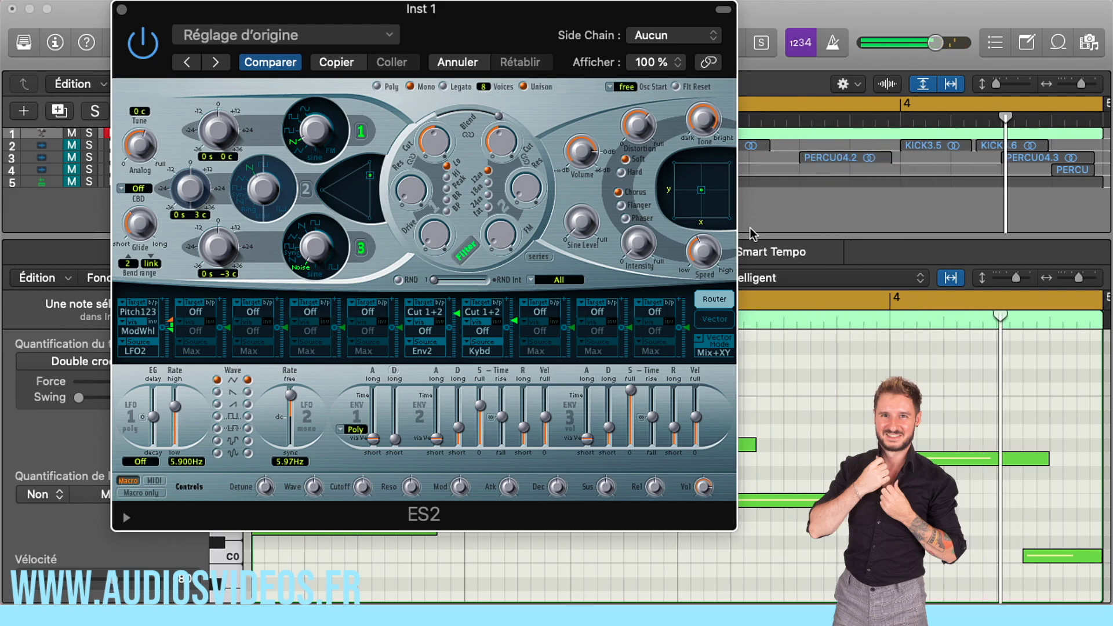
pyautogui.moveTo(297, 18); pyautogui.dragTo(314, 56)
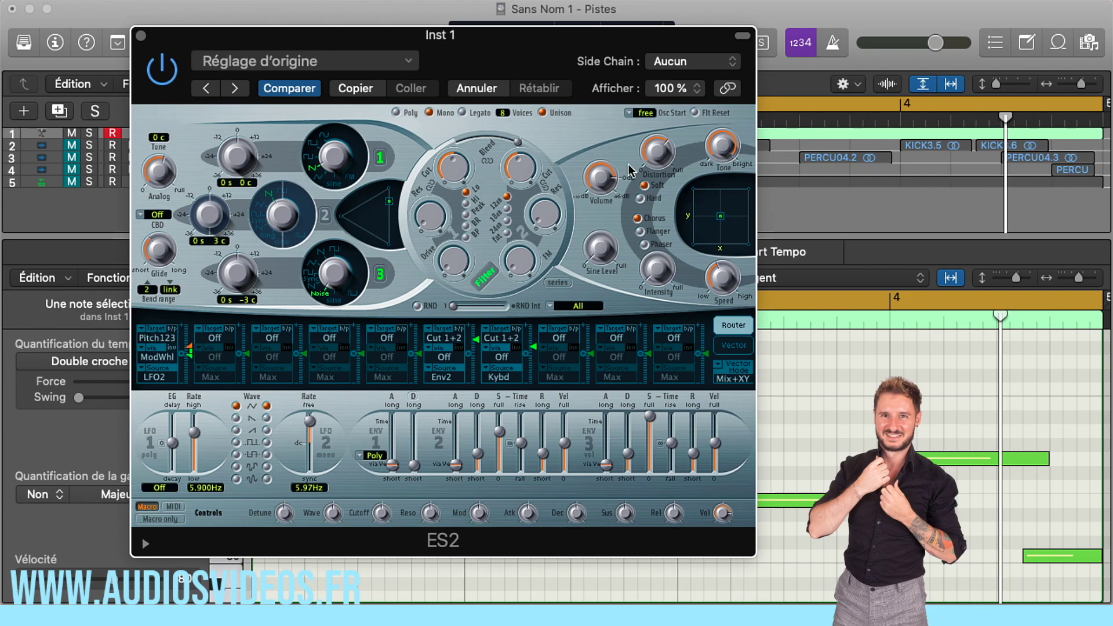
pyautogui.moveTo(531, 170); pyautogui.dragTo(532, 130)
pyautogui.moveTo(519, 179)
pyautogui.mouseDown()
pyautogui.moveTo(525, 93)
pyautogui.moveTo(520, 172)
pyautogui.mouseUp()
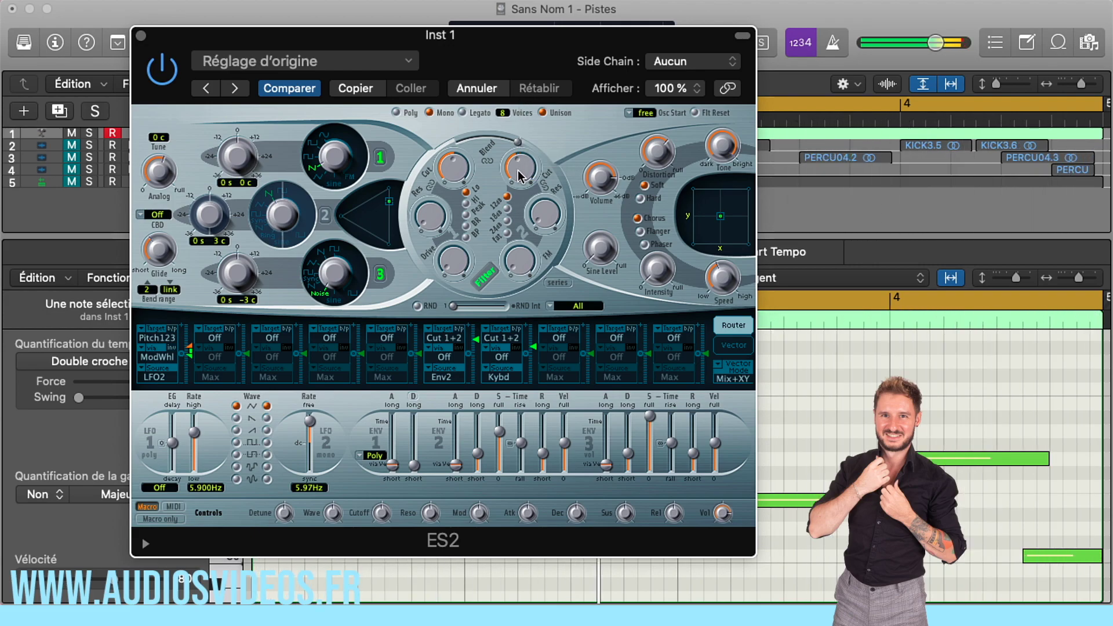
pyautogui.click(142, 36)
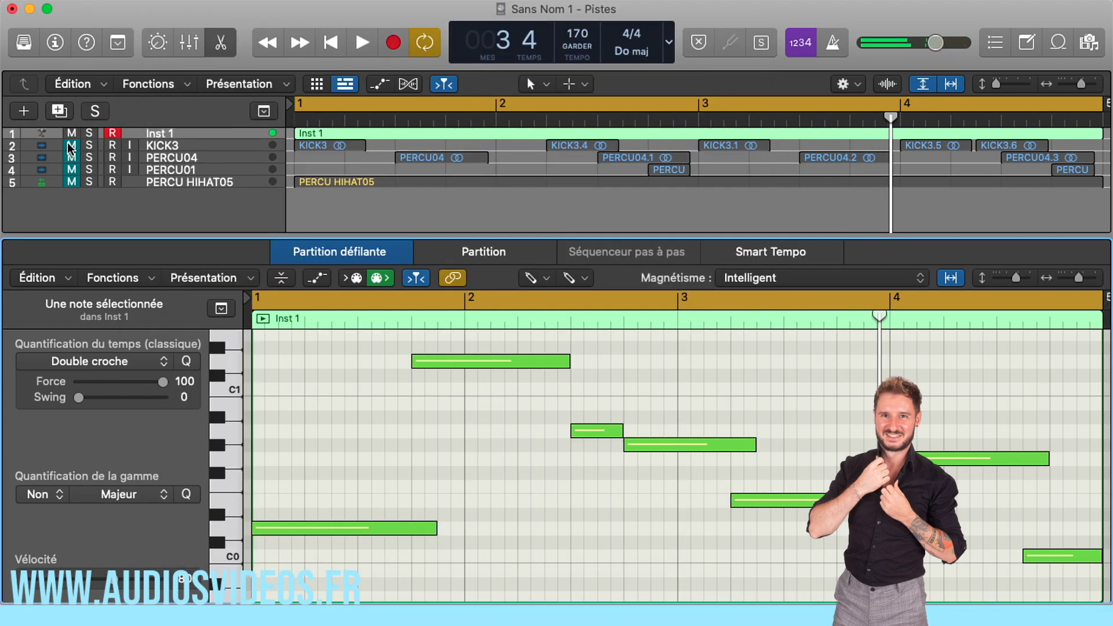
# - Unmute the four drum tracks, close the piano roll, and enlarge the tracks to show the whole loop
pyautogui.click(70, 190)
pyautogui.moveTo(1084, 84); pyautogui.dragTo(1079, 84)
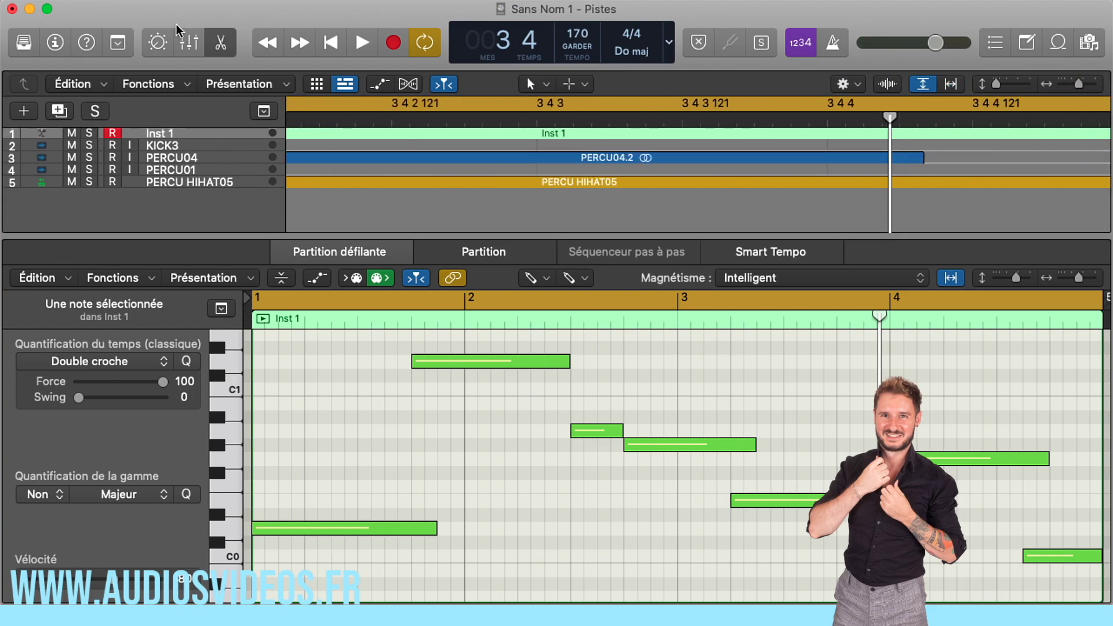
pyautogui.click(229, 44)
pyautogui.moveTo(1080, 84); pyautogui.dragTo(1047, 94)
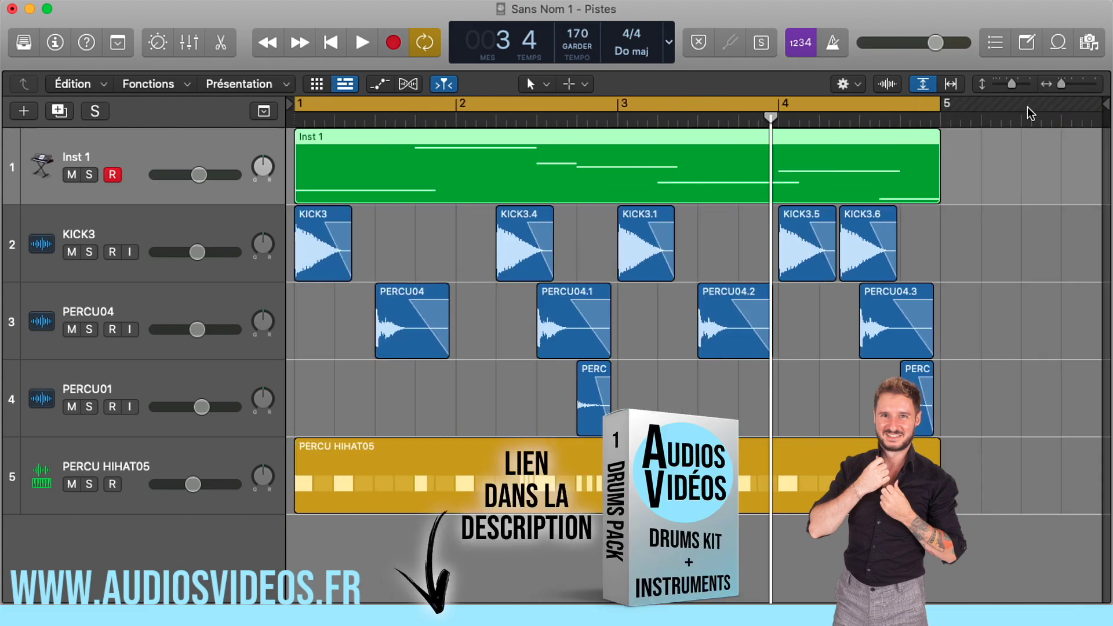
# - Play the loop from the start and lower the Inst 1 track volume to -9.0 dB against the drums
pyautogui.press('Return')
pyautogui.press('space')
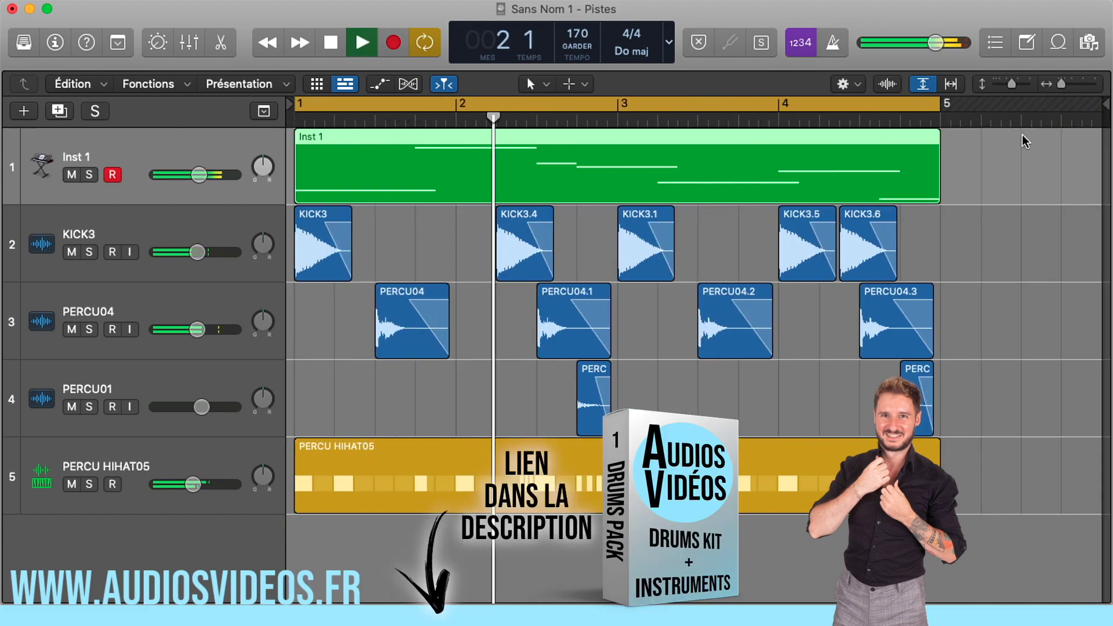
pyautogui.moveTo(199, 174); pyautogui.dragTo(189, 174)
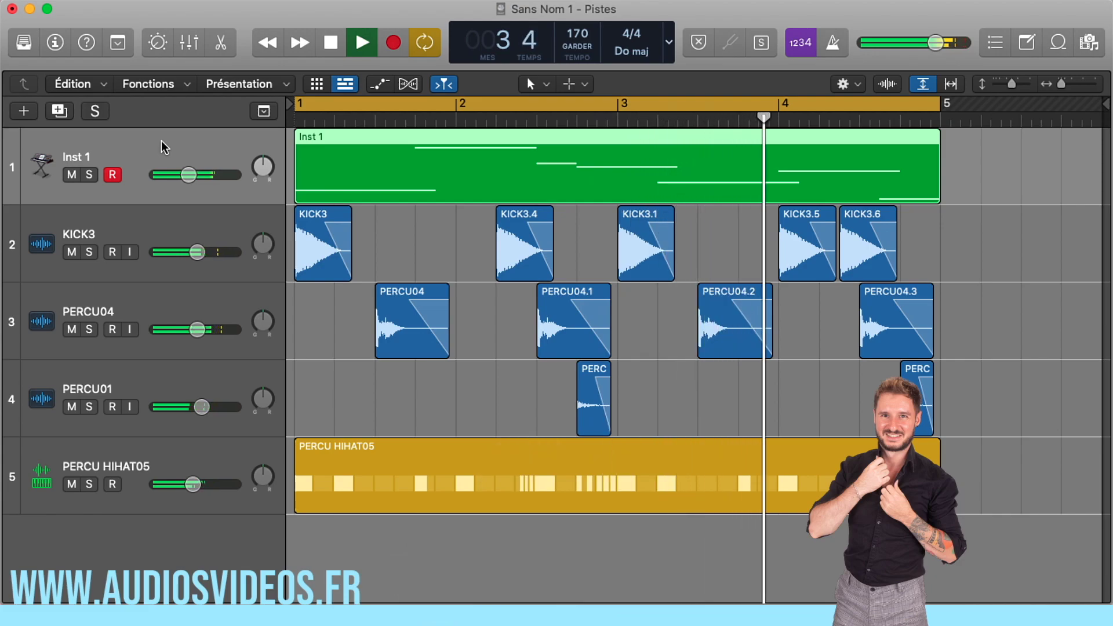
pyautogui.press('space')
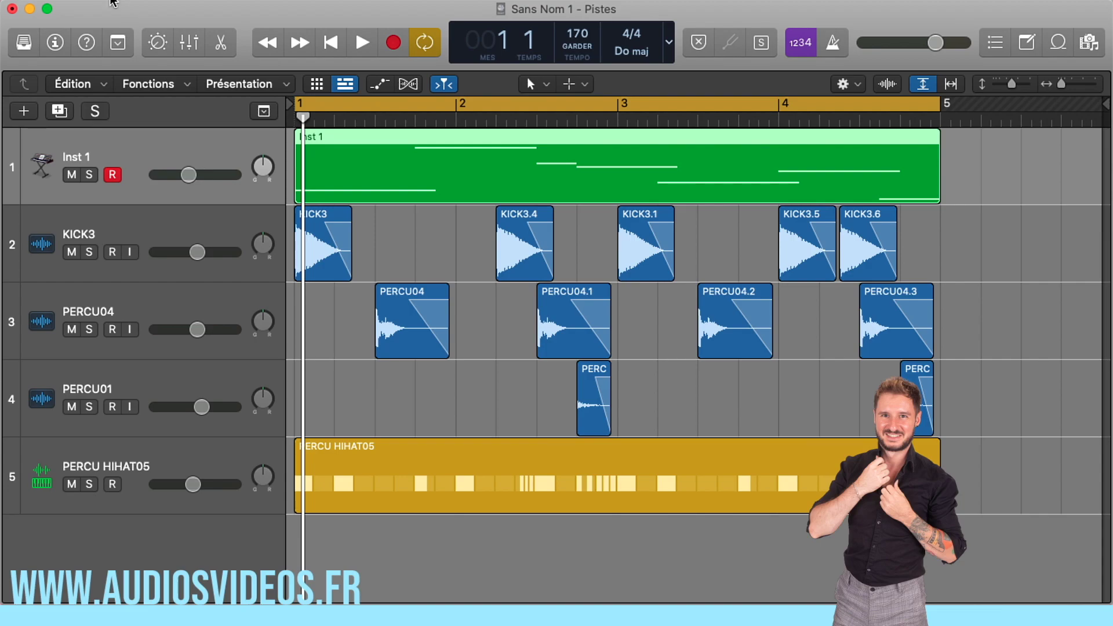
# - Show the inspector and insert a Compressor as an audio effect on the Inst 1 channel
pyautogui.click(55, 47)
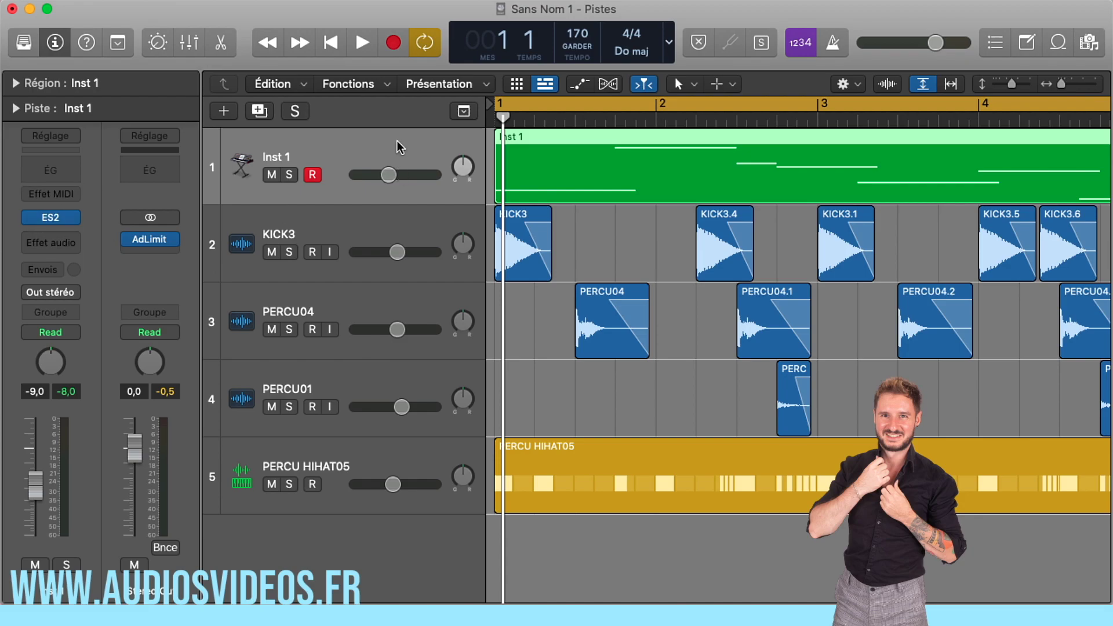
pyautogui.click(68, 245)
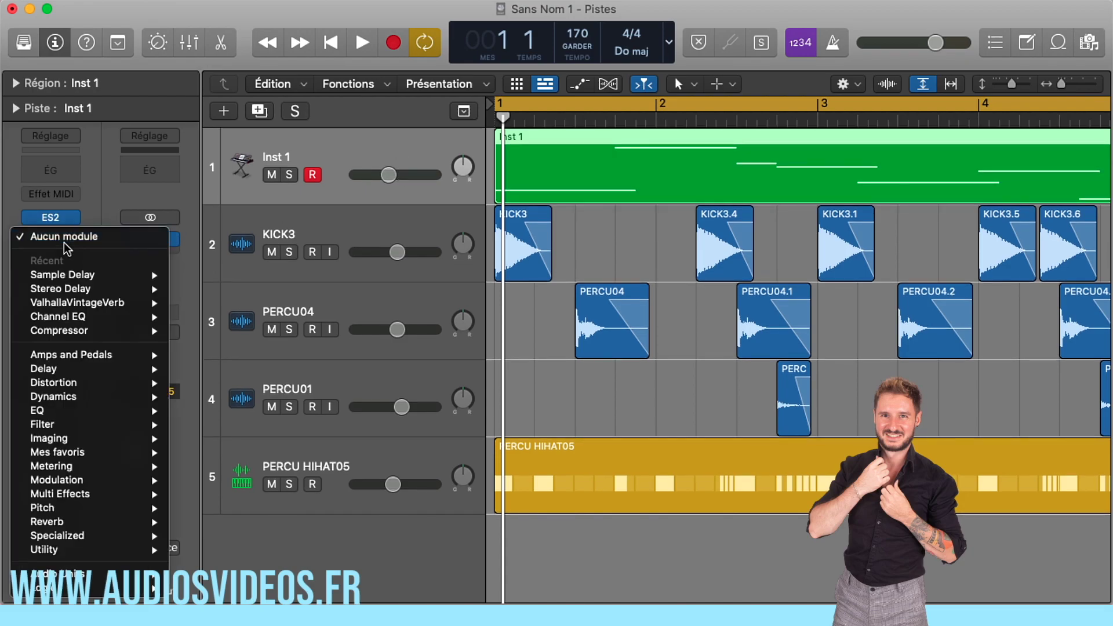
pyautogui.moveTo(89, 396)
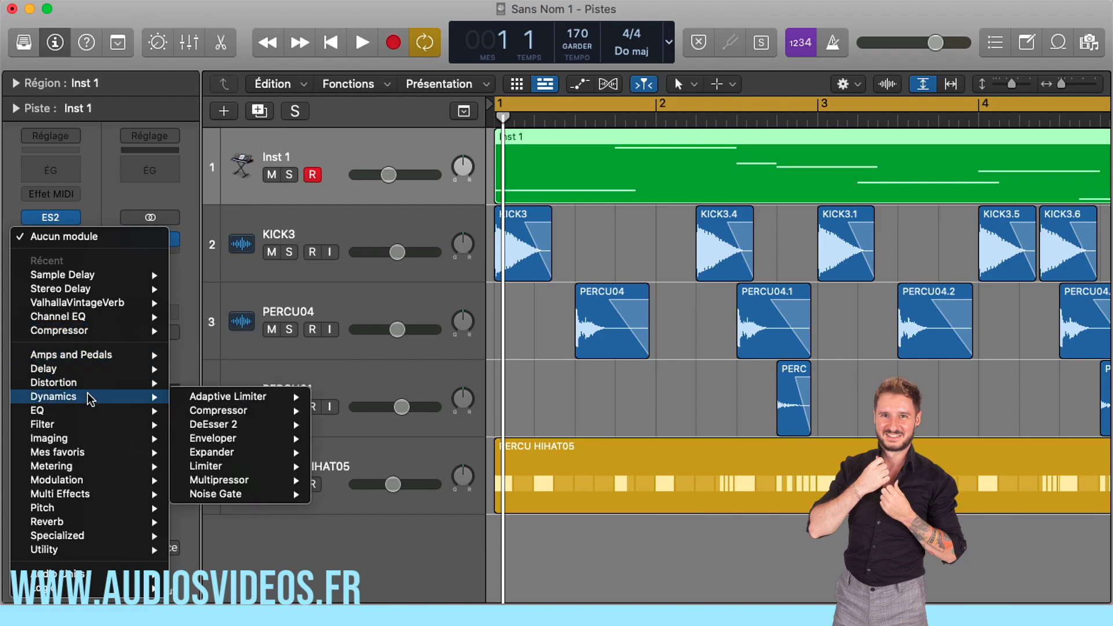
pyautogui.moveTo(204, 398)
pyautogui.click(348, 406)
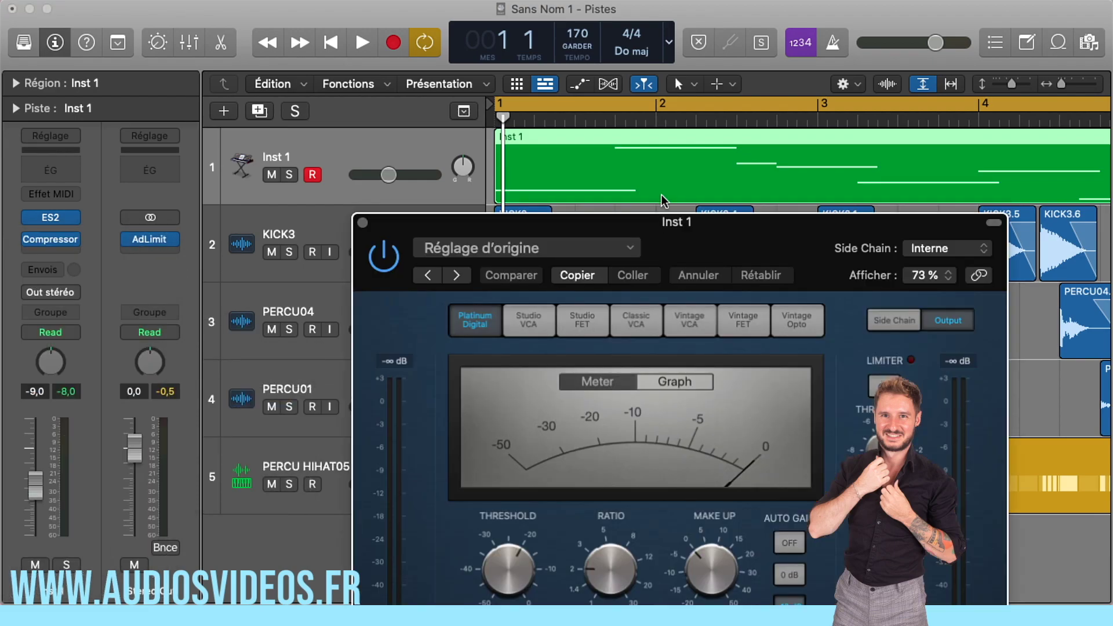
pyautogui.moveTo(658, 225); pyautogui.dragTo(380, 45)
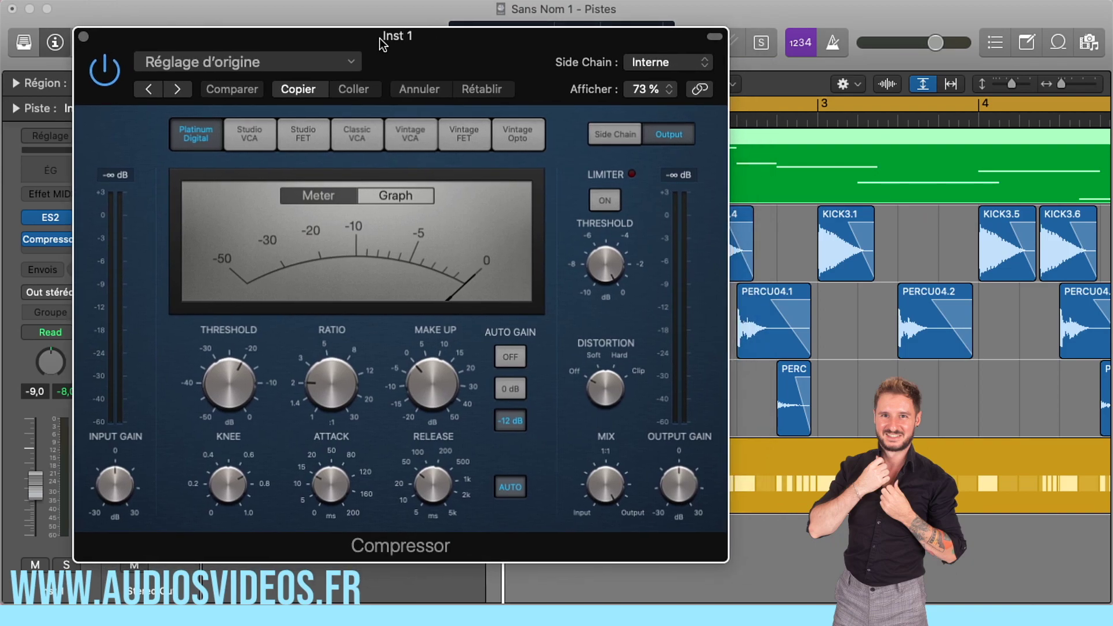
# - Load the SideChain Boost preset in the Compressor and set its side chain source to KICK3 (Audio 1)
pyautogui.click(350, 64)
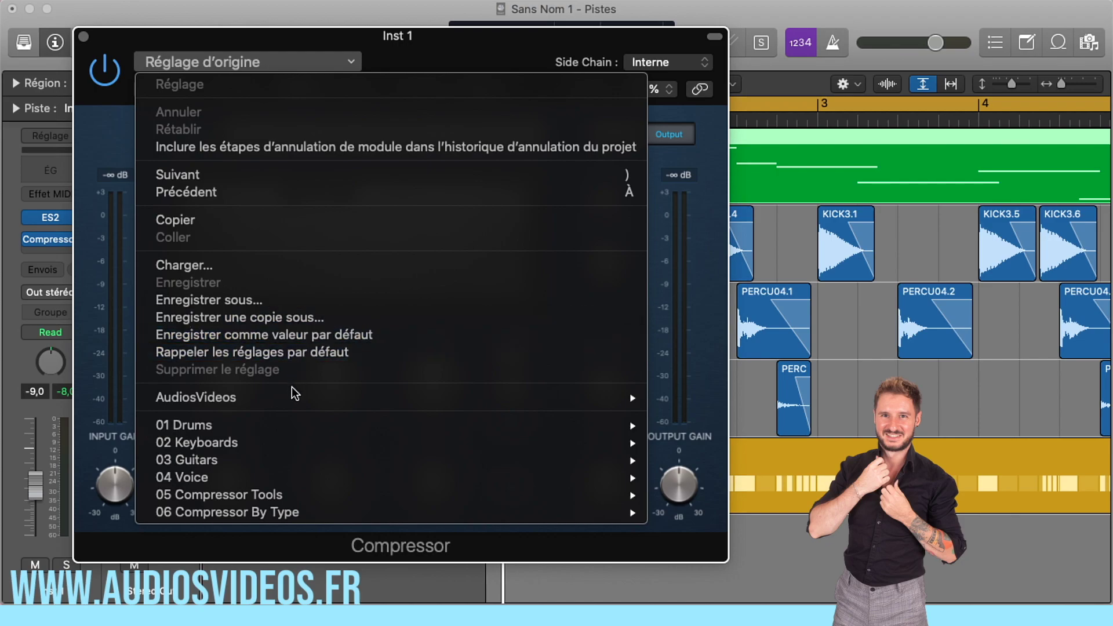
pyautogui.moveTo(208, 408)
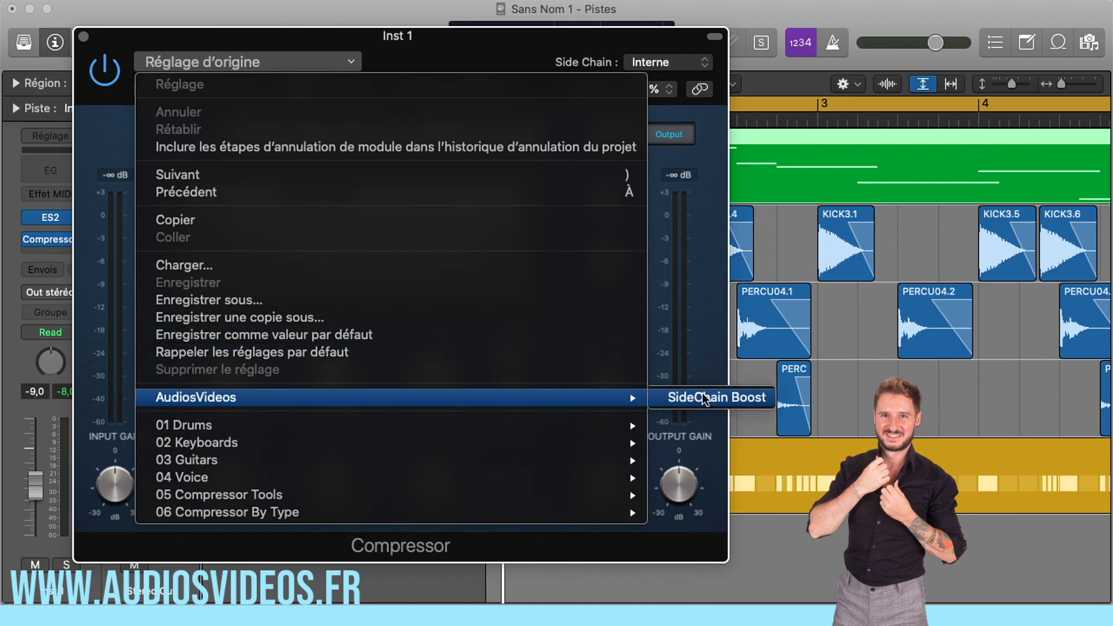
pyautogui.click(725, 397)
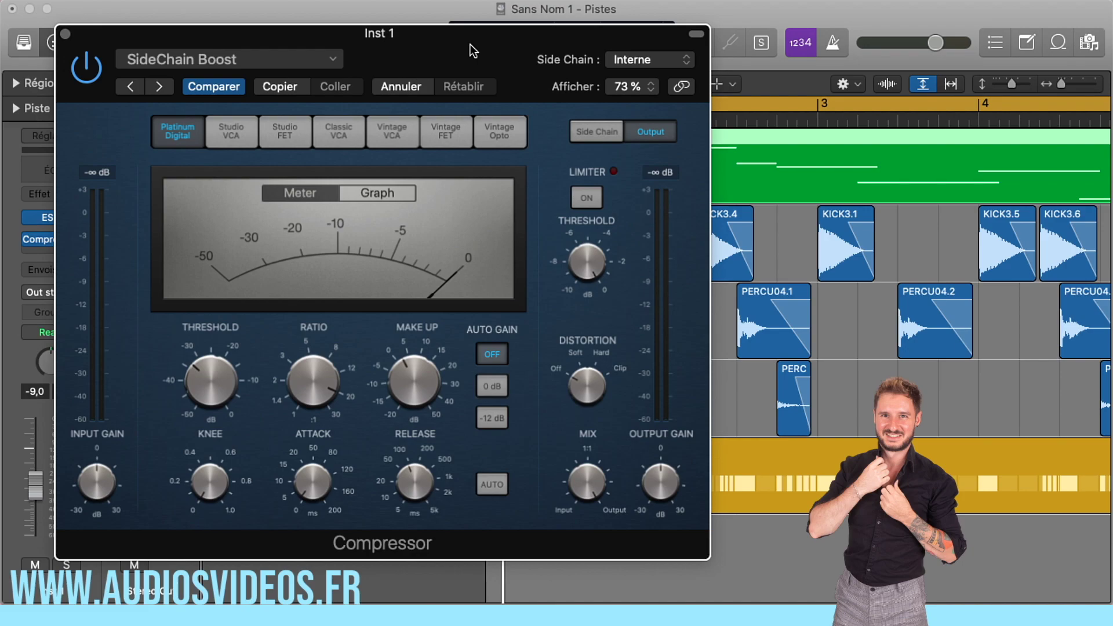
pyautogui.click(671, 61)
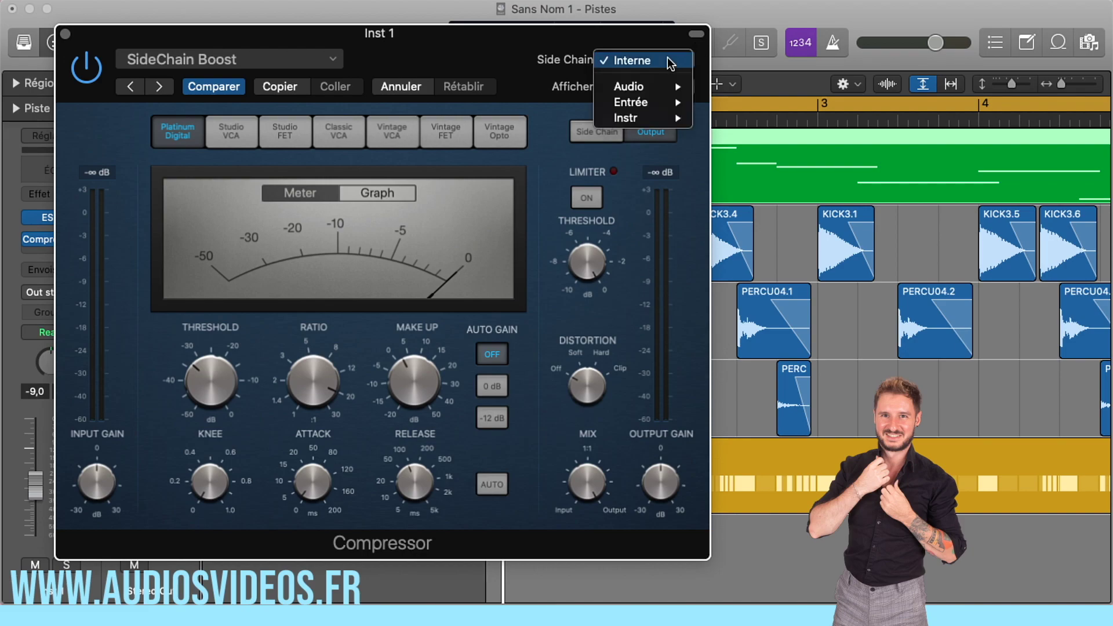
pyautogui.moveTo(648, 90)
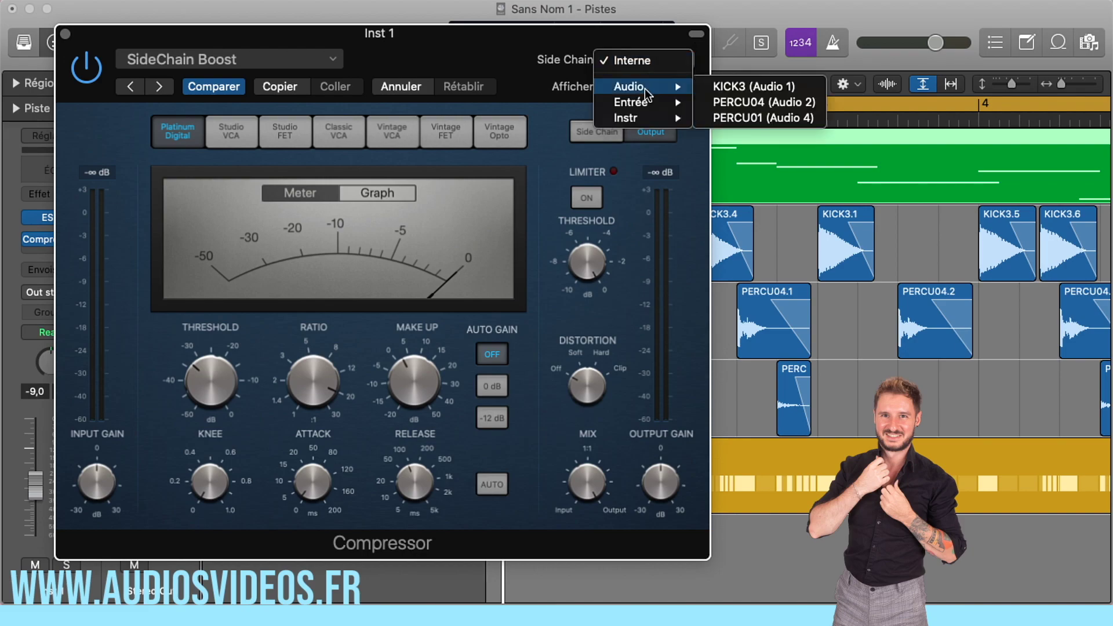
pyautogui.click(752, 87)
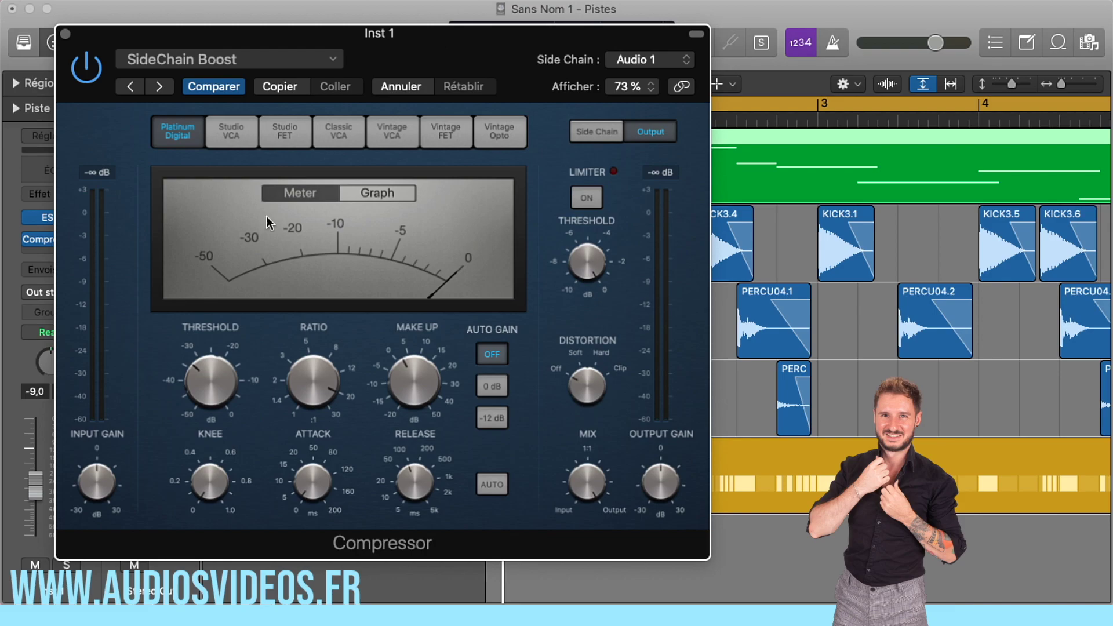
# - With the loop playing, view the Compressor's graph, set its Threshold to about -18 dB, and close it
pyautogui.press('space')
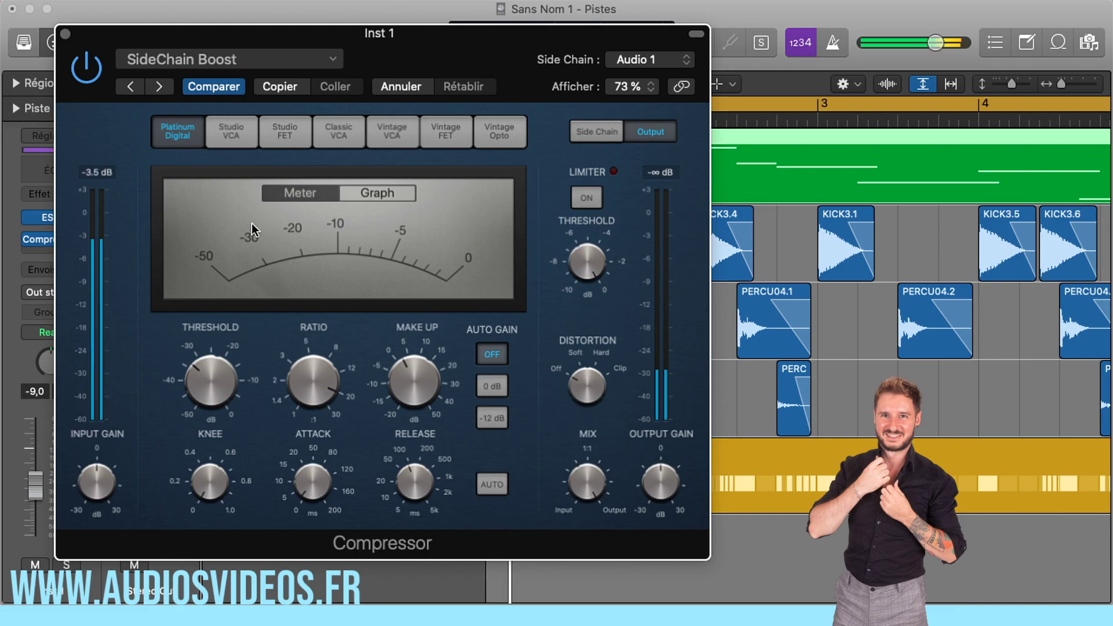
pyautogui.click(388, 192)
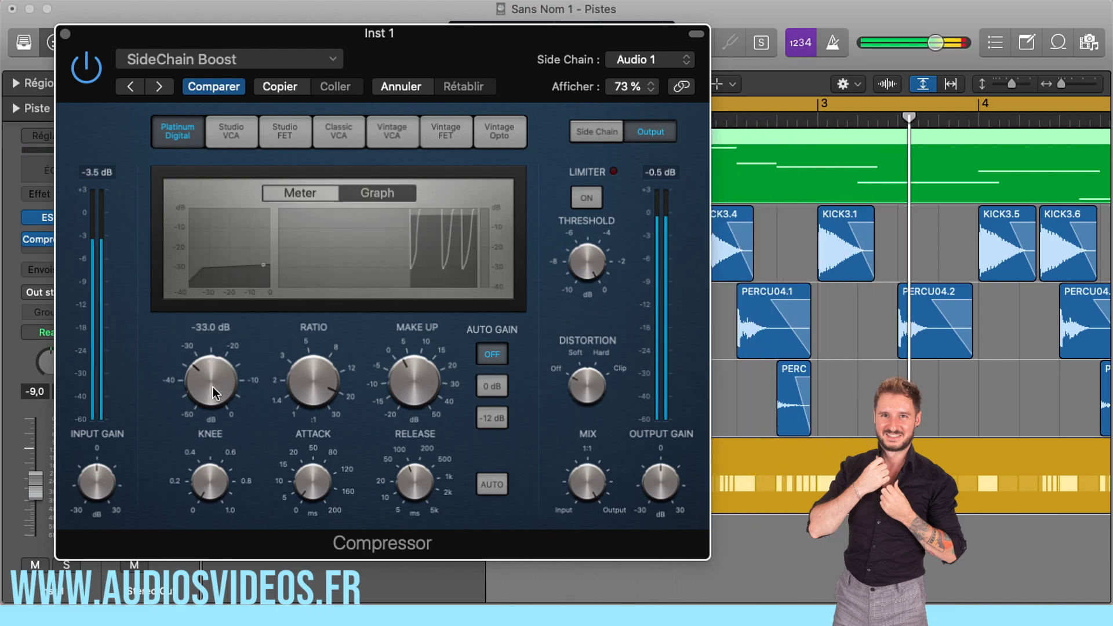
pyautogui.moveTo(208, 391); pyautogui.dragTo(211, 322)
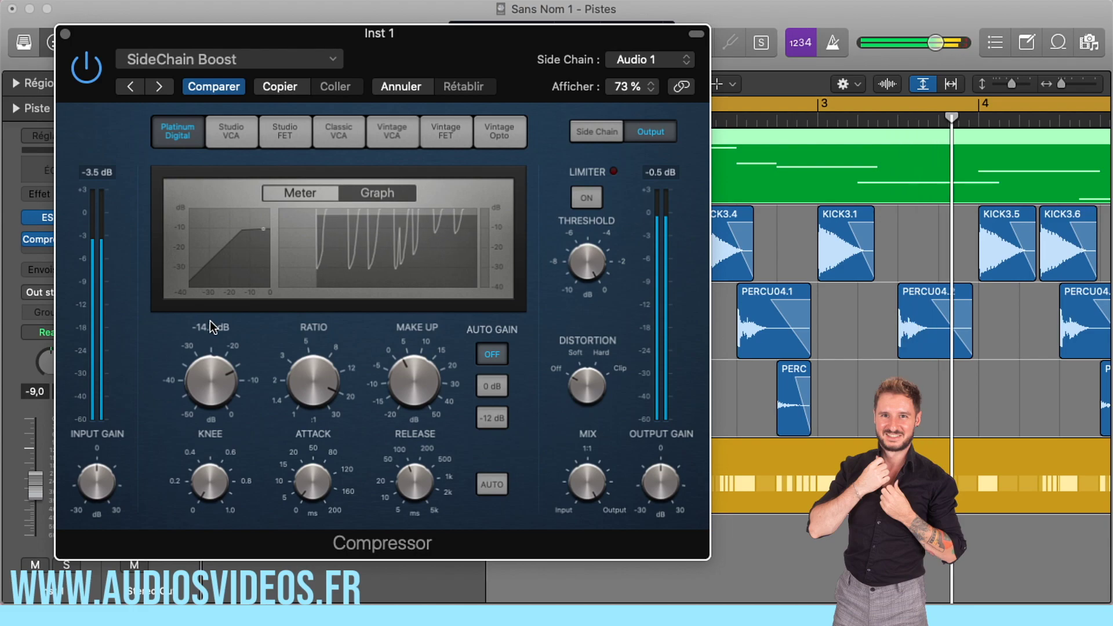
pyautogui.moveTo(210, 321); pyautogui.dragTo(211, 409)
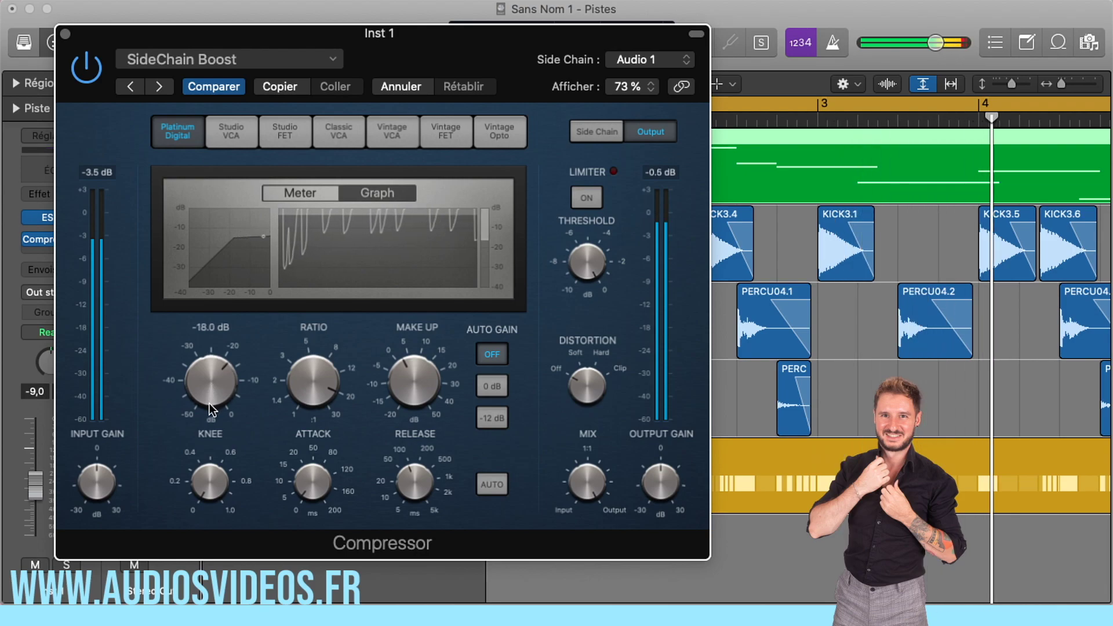
pyautogui.moveTo(210, 405); pyautogui.dragTo(210, 403)
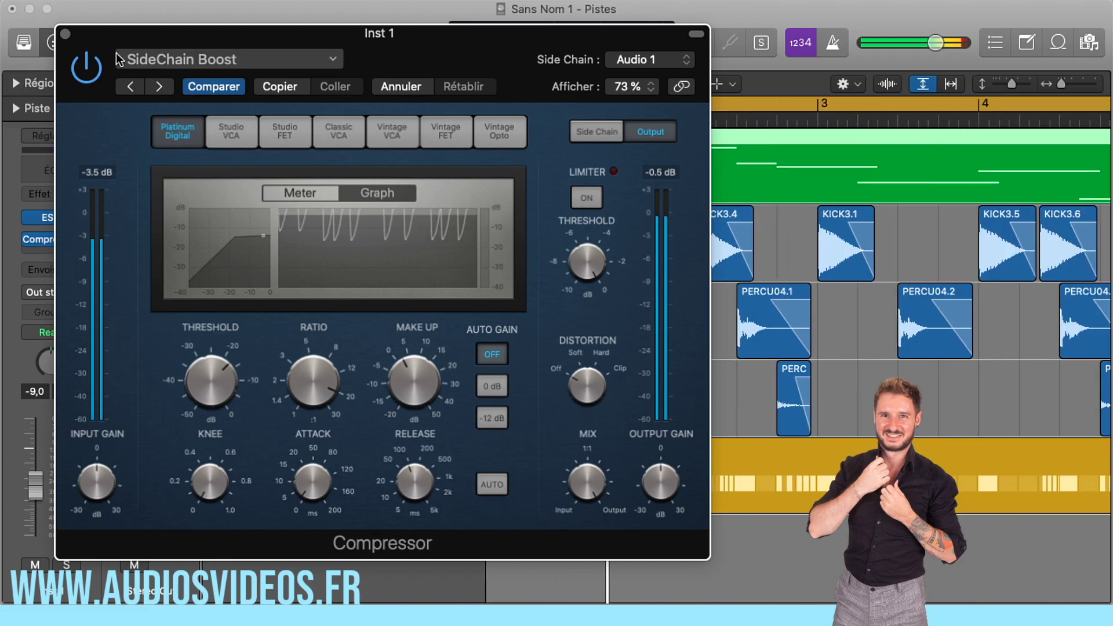
pyautogui.click(66, 34)
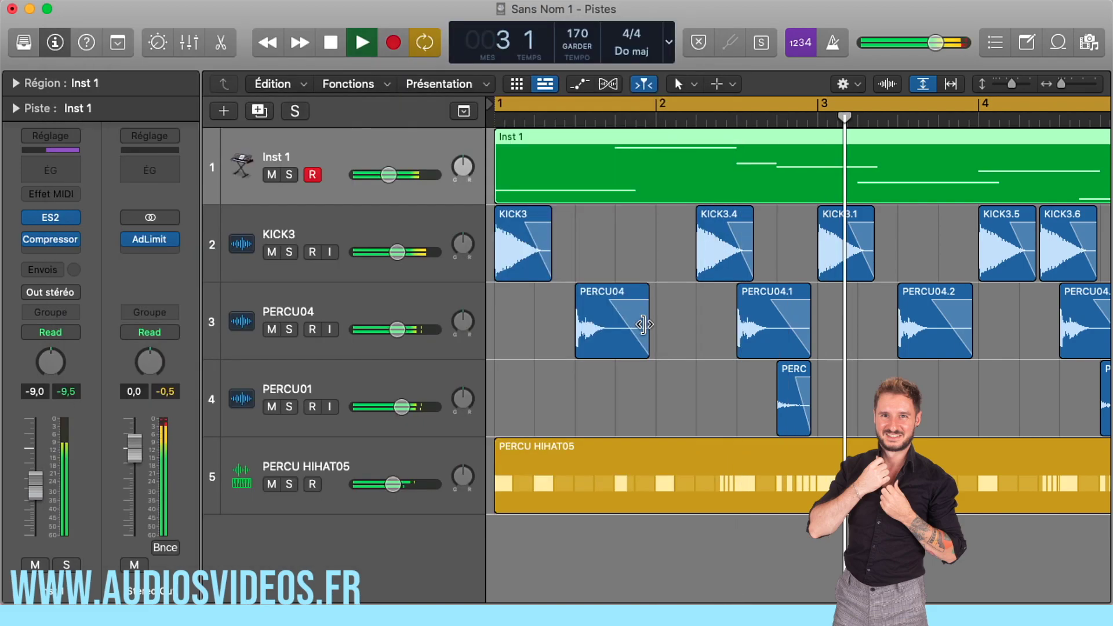
# - Fit the whole four-bar loop in the arrangement and return the playhead to the start of bar 1
pyautogui.press('super+Left')
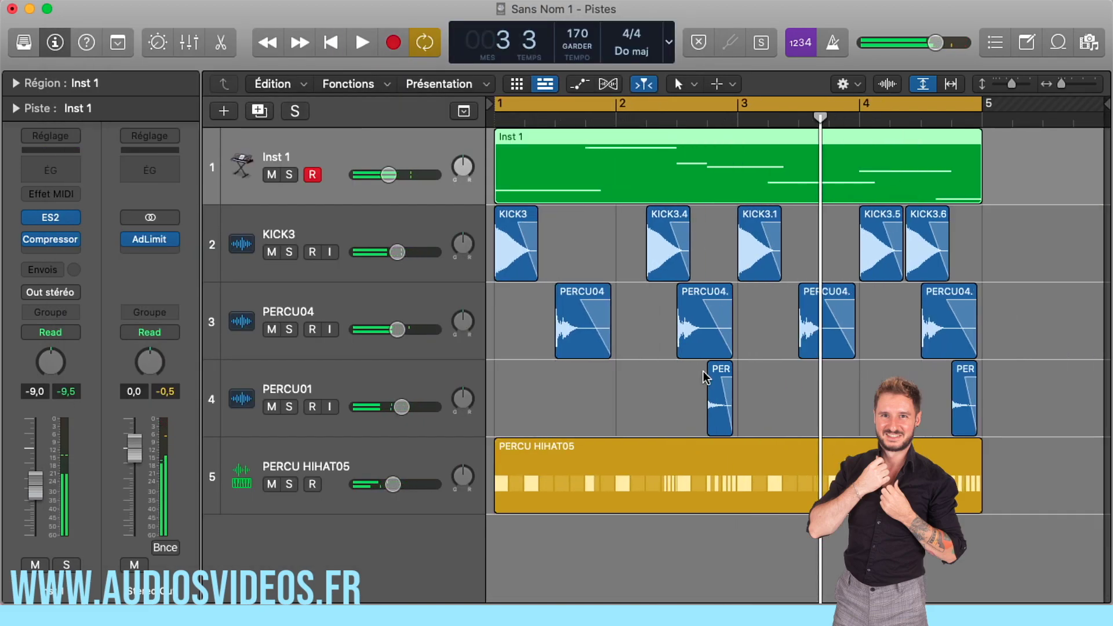
pyautogui.moveTo(819, 119); pyautogui.dragTo(745, 127)
pyautogui.press('Return')
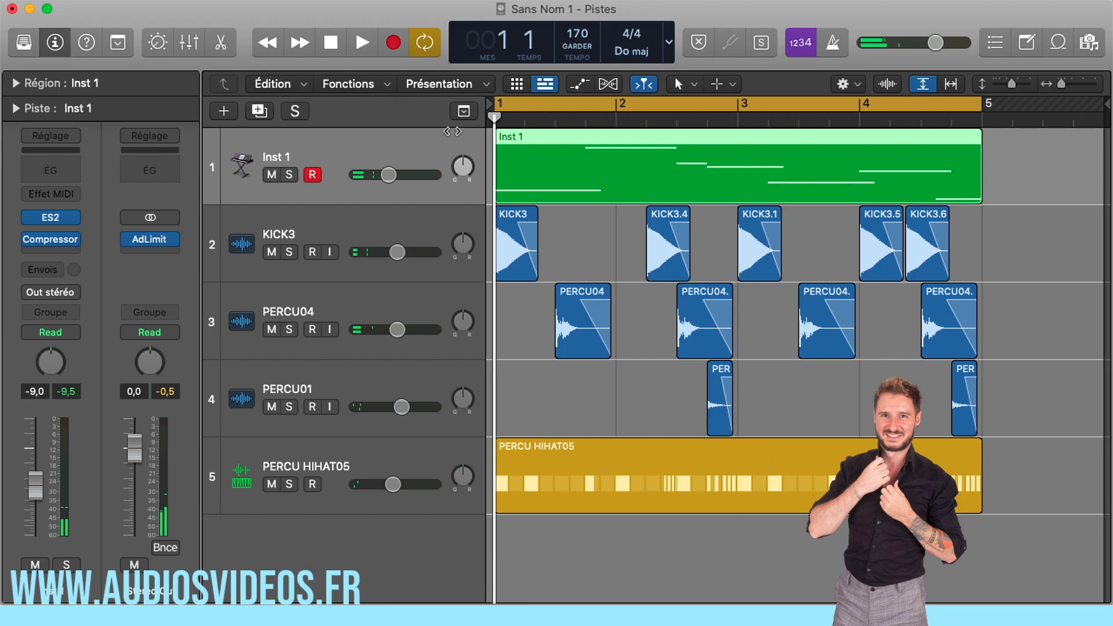